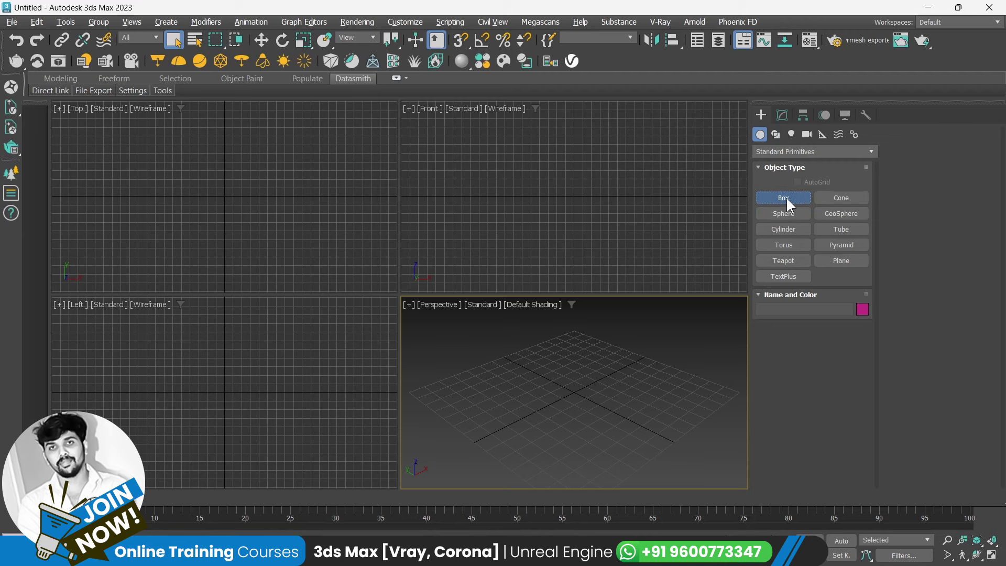
Create a box primitive, Box001, by dragging out its base and height on the grid.
left_click(787, 198)
left_click_drag(459, 413, 718, 399)
left_click(696, 247)
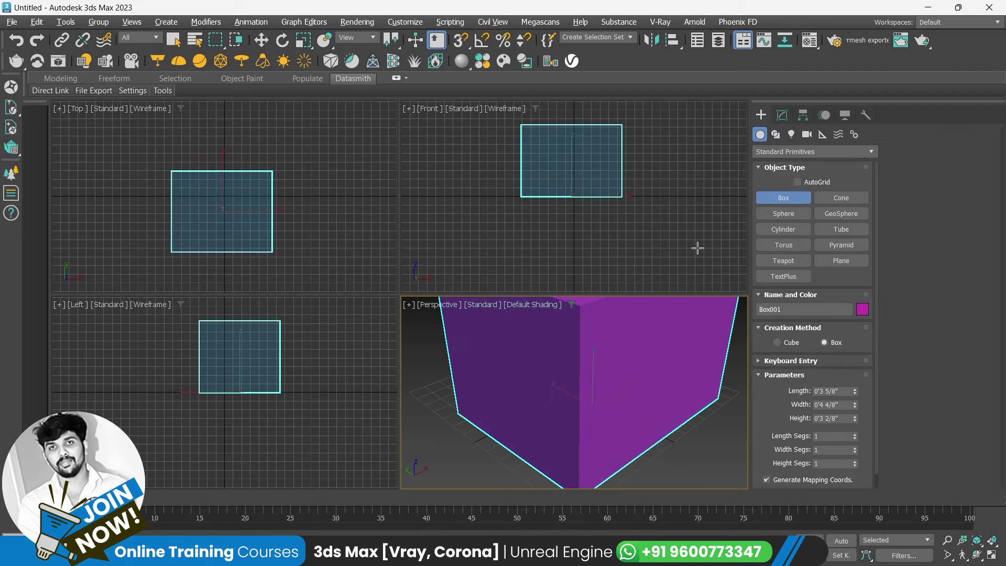
Maximize the Perspective view, exit box creation, orbit low, and switch to wireframe display.
key("alt+w")
scroll(413, 352, "down", 5)
mouse_move(439, 351)
middle_mouse_down("alt")
mouse_move(420, 313)
mouse_move(503, 353)
middle_mouse_up("alt")
right_click(503, 353)
mouse_move(399, 303)
middle_mouse_down("alt")
mouse_move(454, 362)
mouse_move(530, 355)
mouse_move(354, 292)
mouse_move(409, 288)
mouse_move(361, 266)
mouse_move(384, 283)
middle_mouse_up("alt")
key("F3")
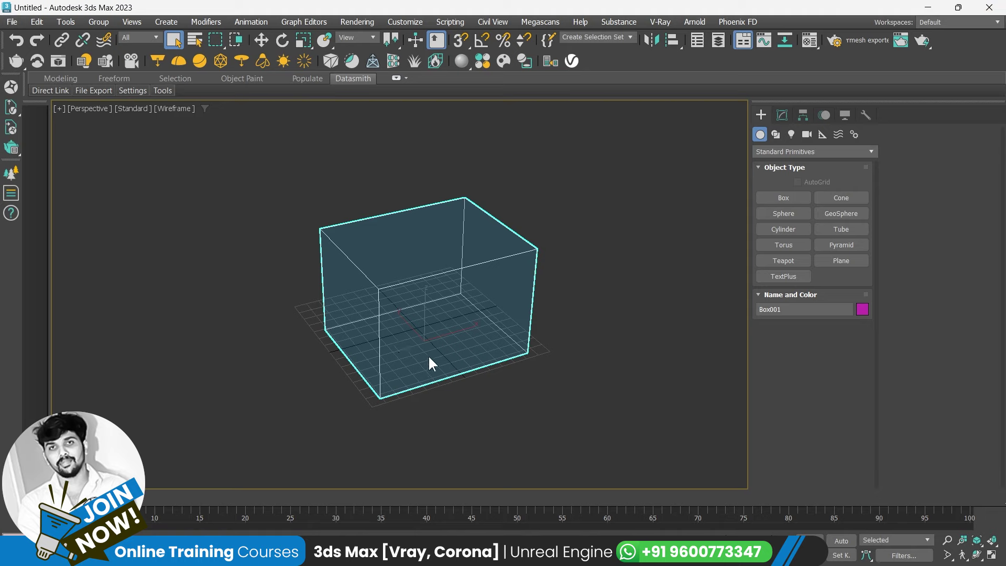
Convert Box001 to an Editable Poly from the right-click Convert To menu.
left_click(782, 115)
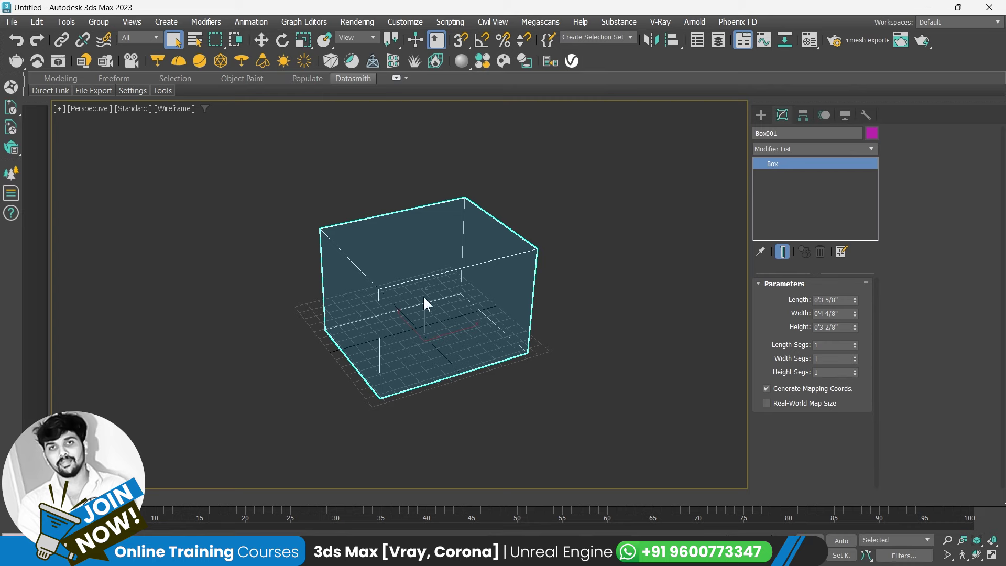
right_click(431, 276)
mouse_move(472, 447)
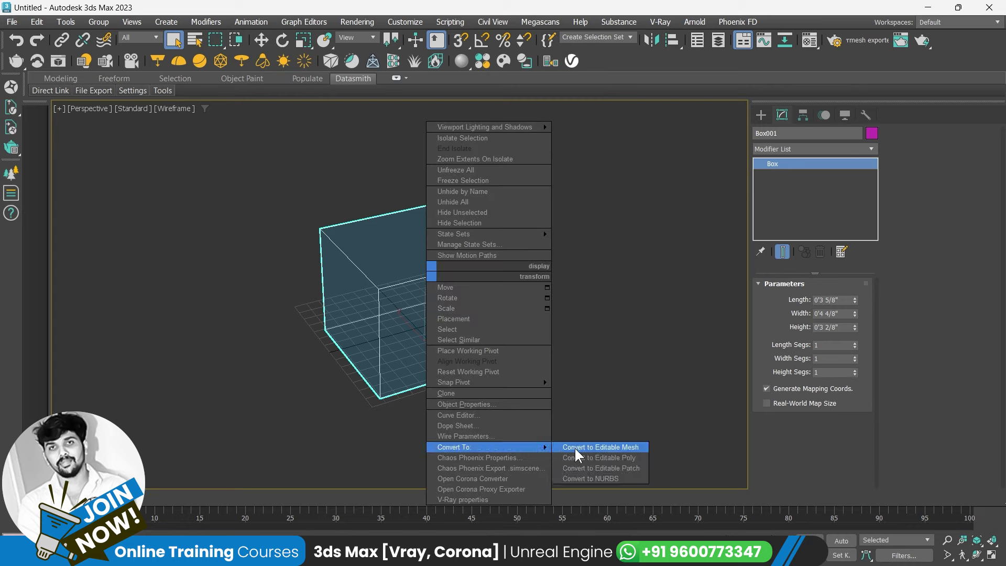
left_click(585, 458)
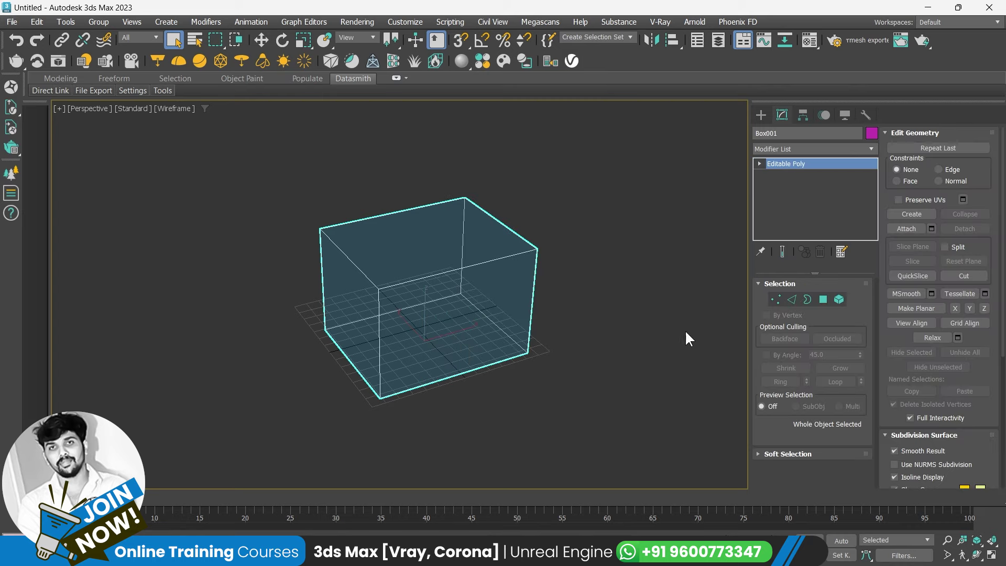
Delete the box's top polygon so it is open on top, then reselect it shaded.
left_click(822, 300)
left_click(453, 237)
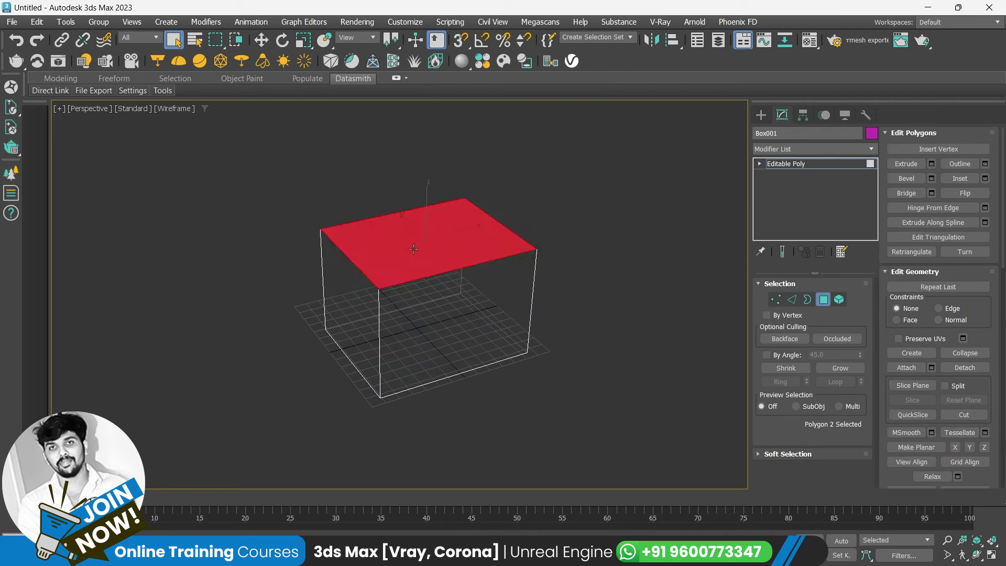
key("F3")
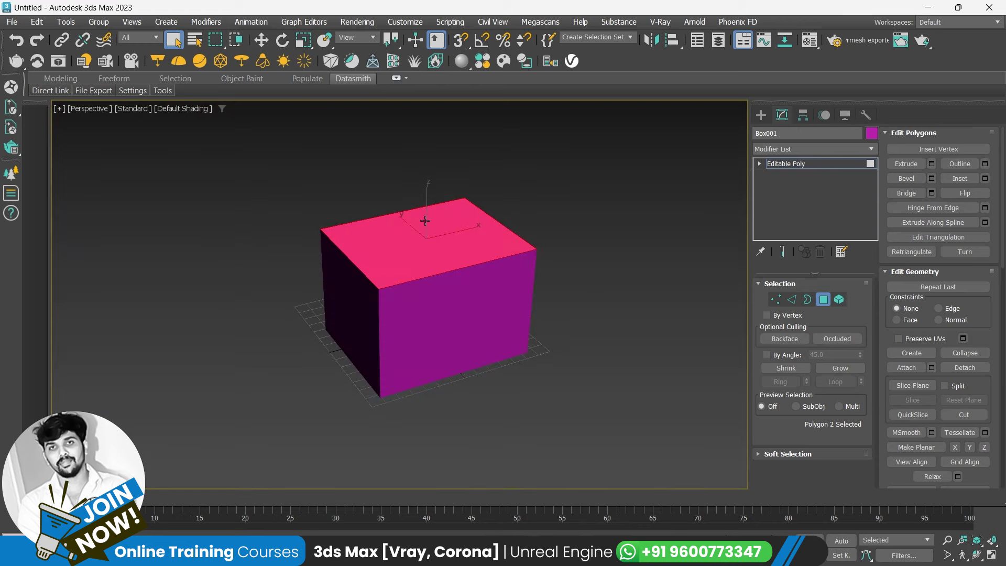
key("F3")
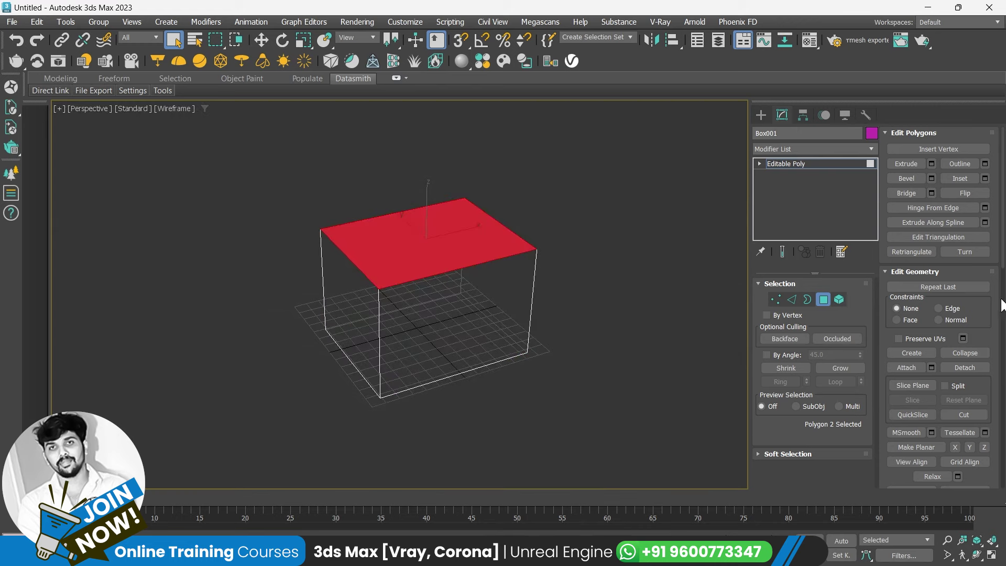
left_click(734, 326)
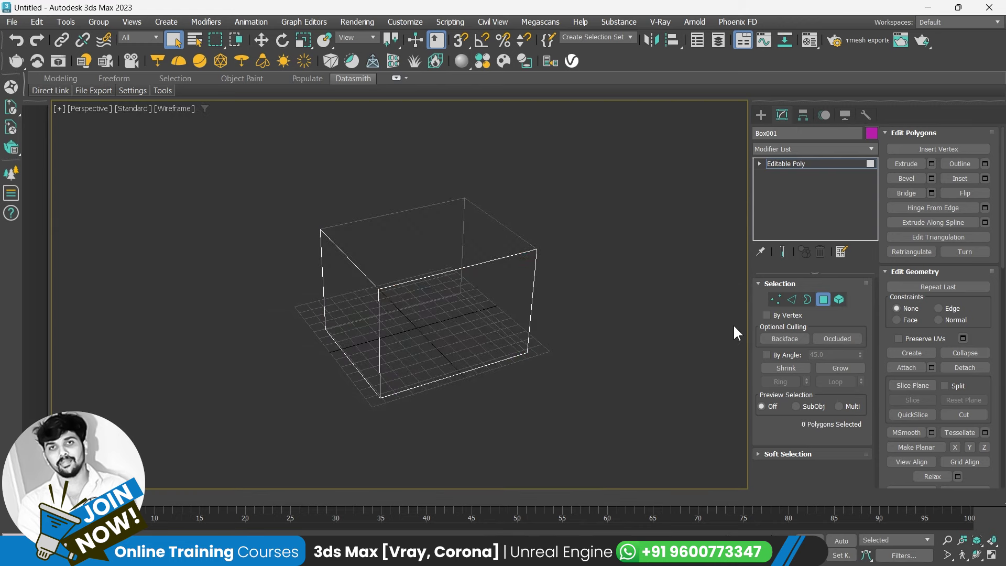
left_click(823, 298)
left_click(320, 345)
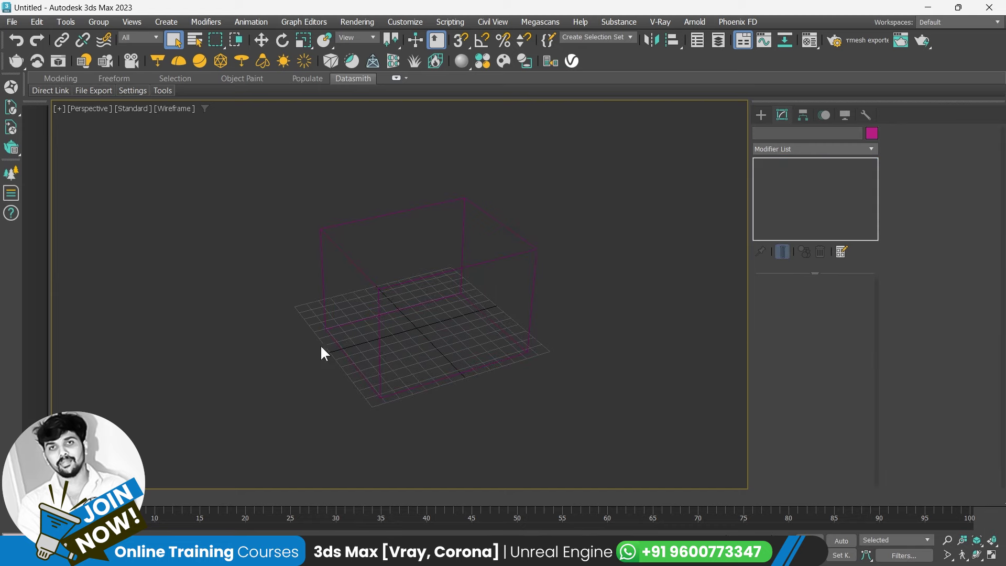
left_click(390, 222)
key("F3")
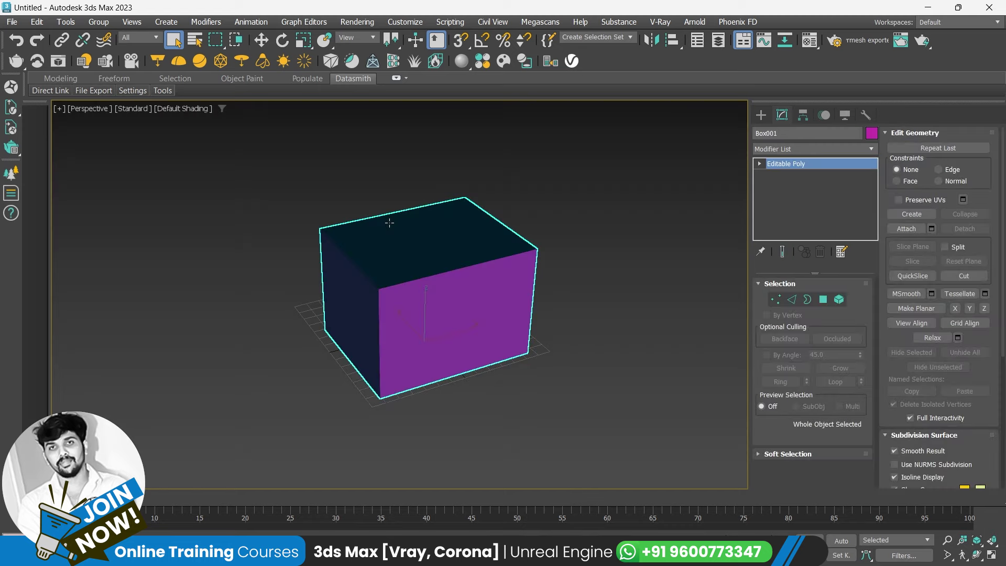
Return Box001 to object level in wireframe and activate Select and Move (W).
left_click(776, 299)
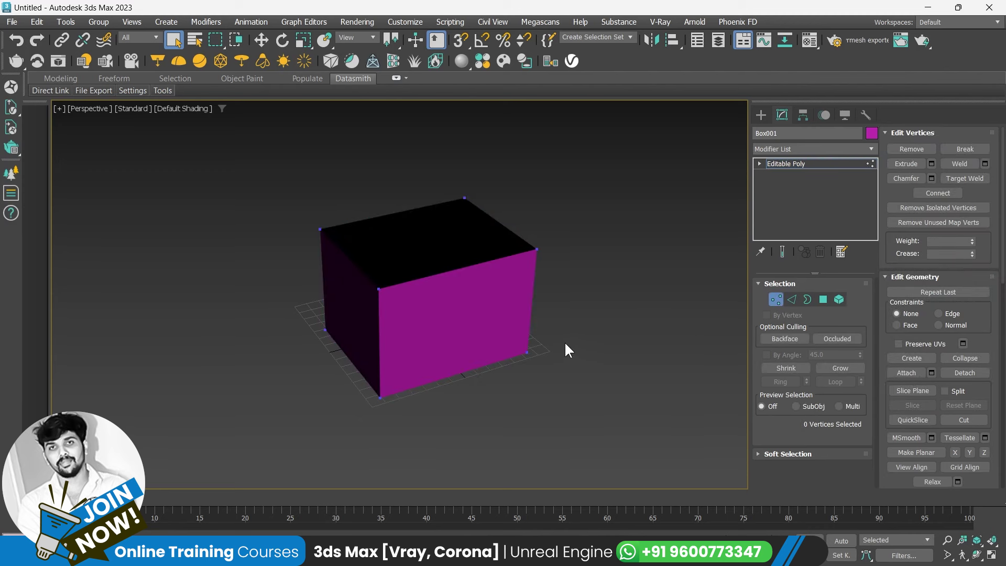
key("F3")
scroll(382, 267, "up", 3)
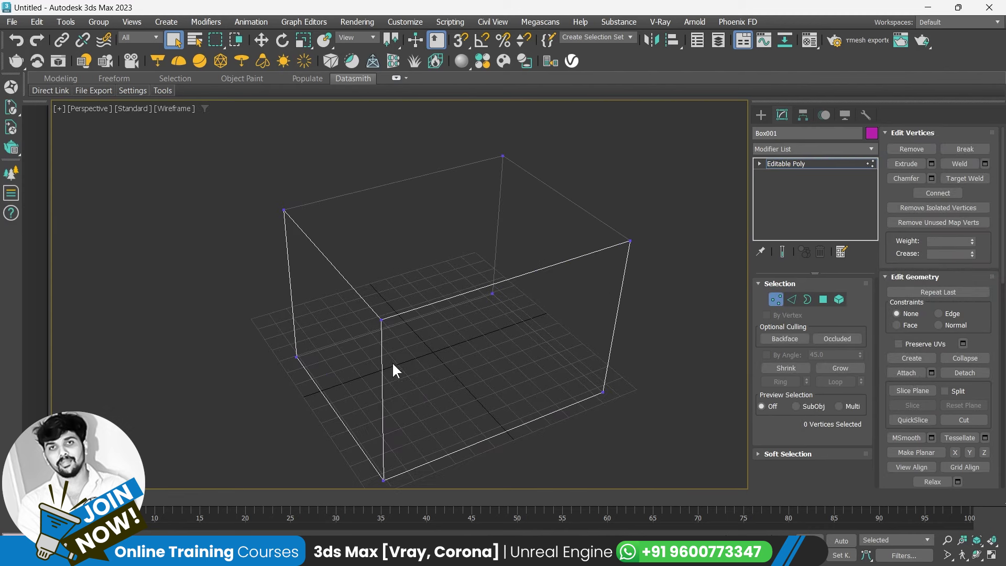
left_click(777, 298)
scroll(470, 341, "down", 2)
scroll(498, 328, "down", 4)
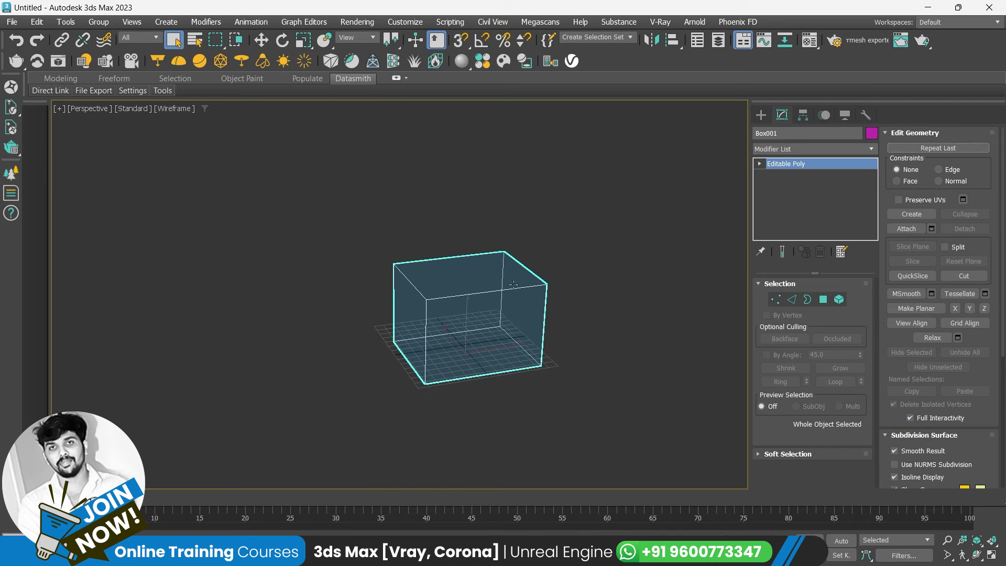
key("w")
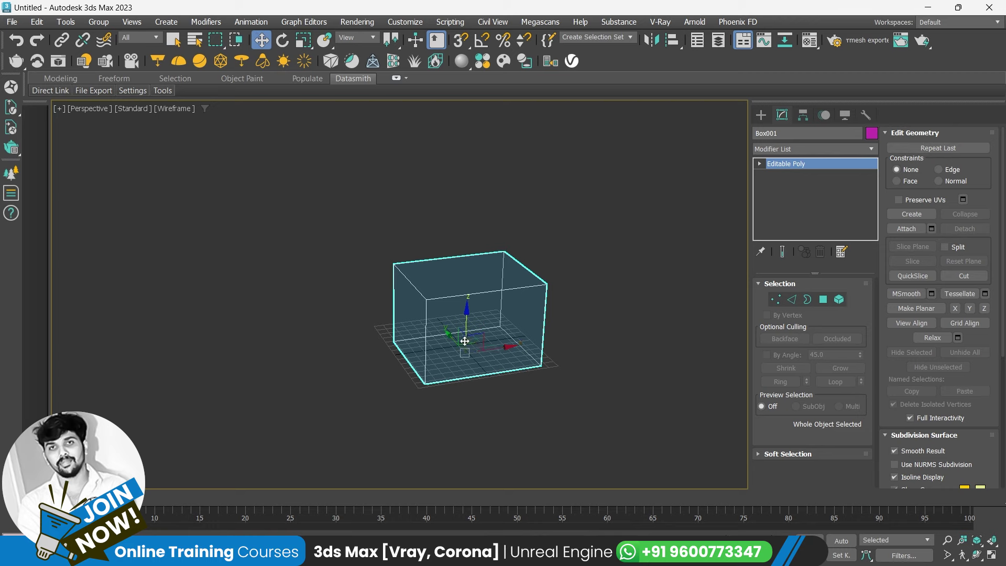
scroll(459, 321, "up", 2)
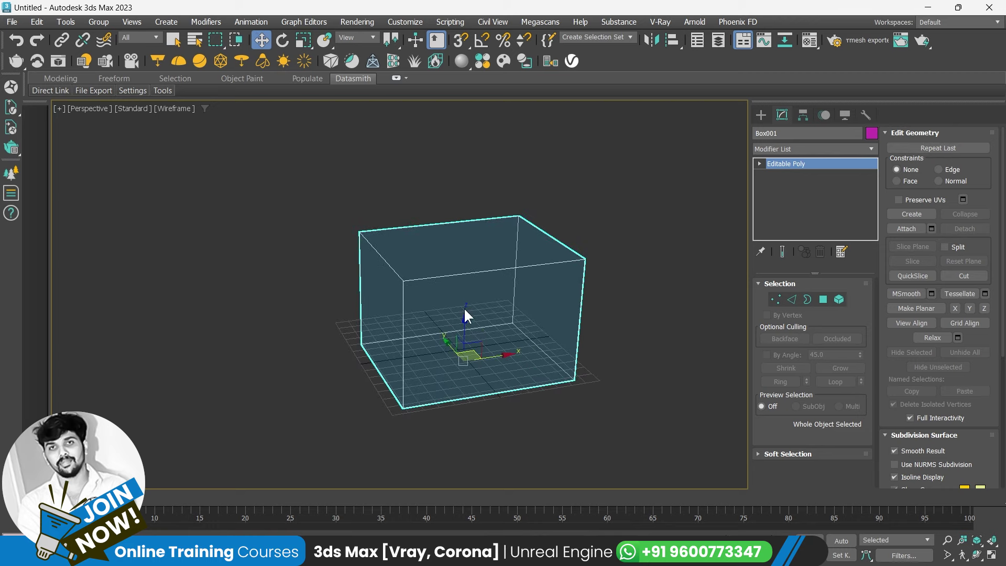
Mirror the open box on the Z axis as a Copy, creating Box002, and select it.
left_click(652, 40)
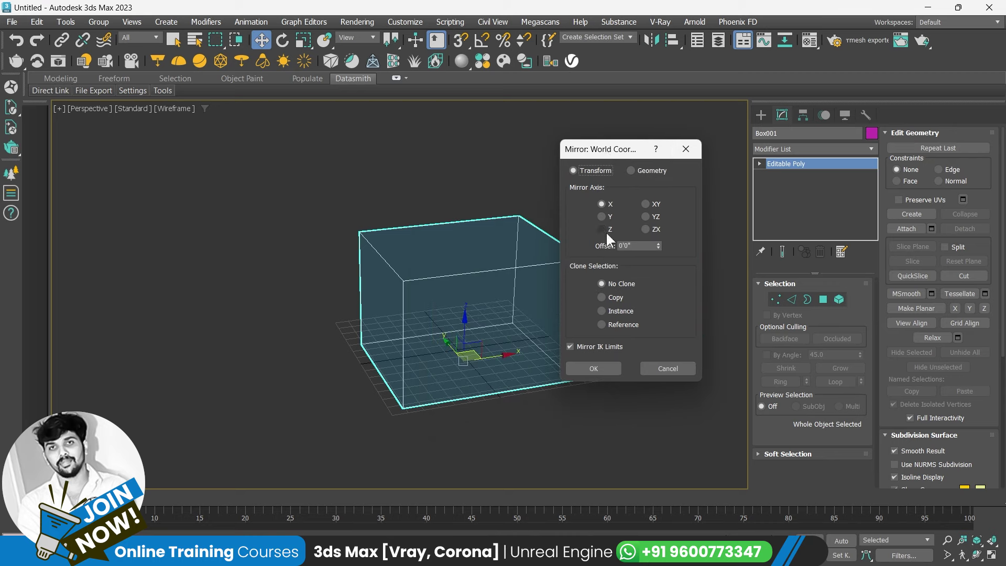
left_click(606, 229)
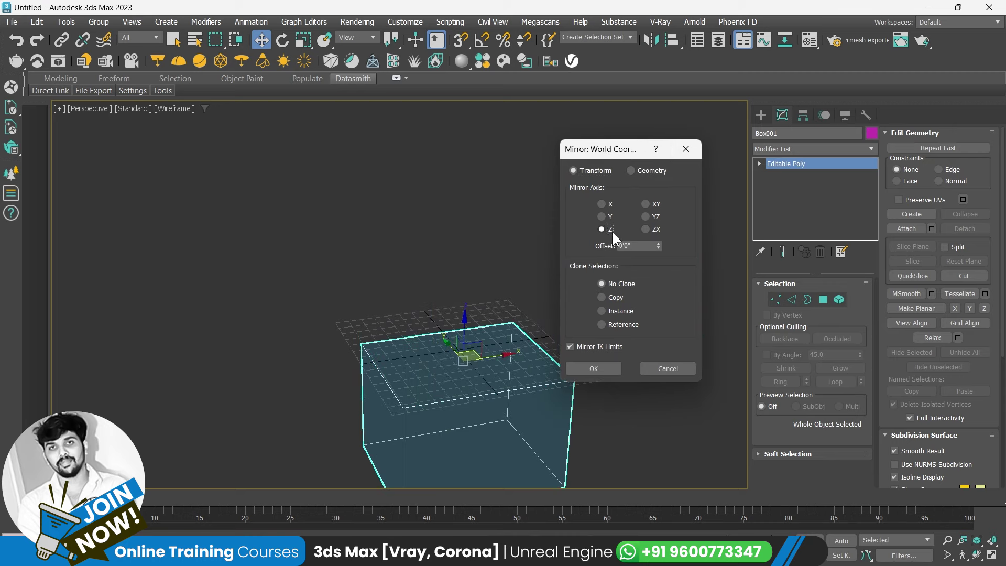
left_click(614, 297)
left_click(652, 369)
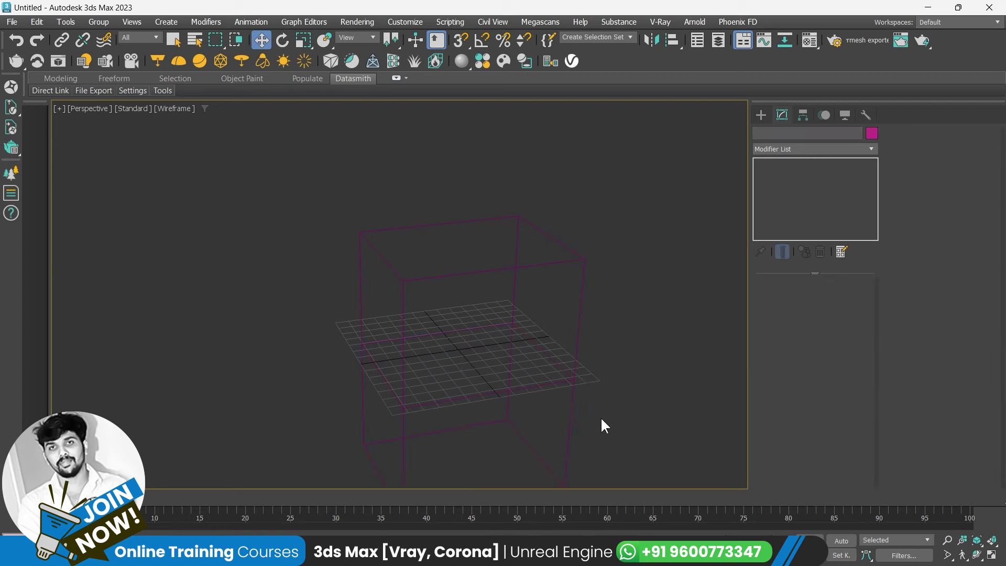
left_click(478, 406)
Move Box002 up above Box001 and view both boxes in shaded display.
left_click_drag(467, 361, 465, 56)
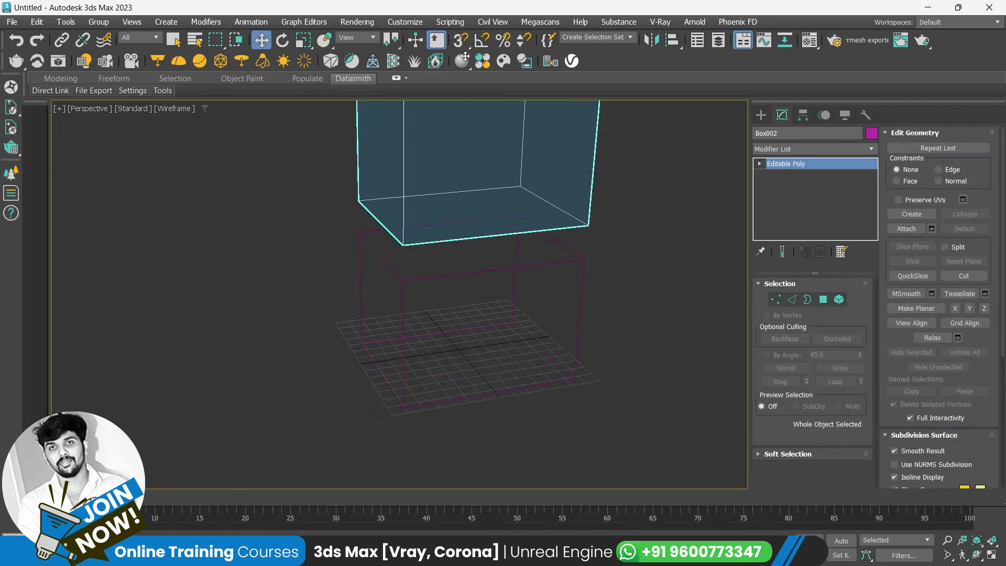
key("F3")
mouse_move(583, 307)
middle_mouse_down("alt")
mouse_move(578, 198)
mouse_move(589, 204)
mouse_move(617, 191)
mouse_move(666, 237)
mouse_move(629, 249)
middle_mouse_up("alt")
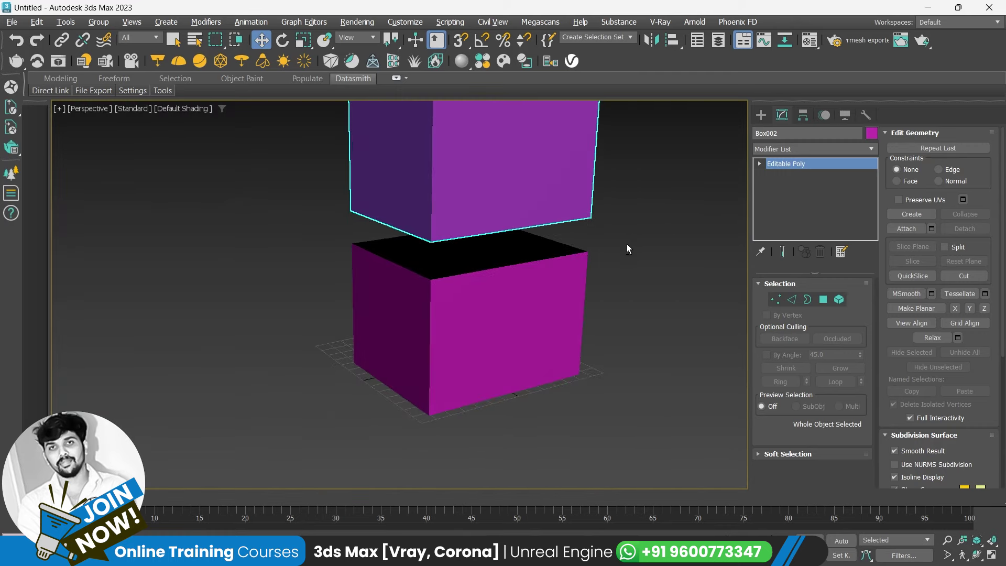
left_click(630, 243)
left_click(509, 199)
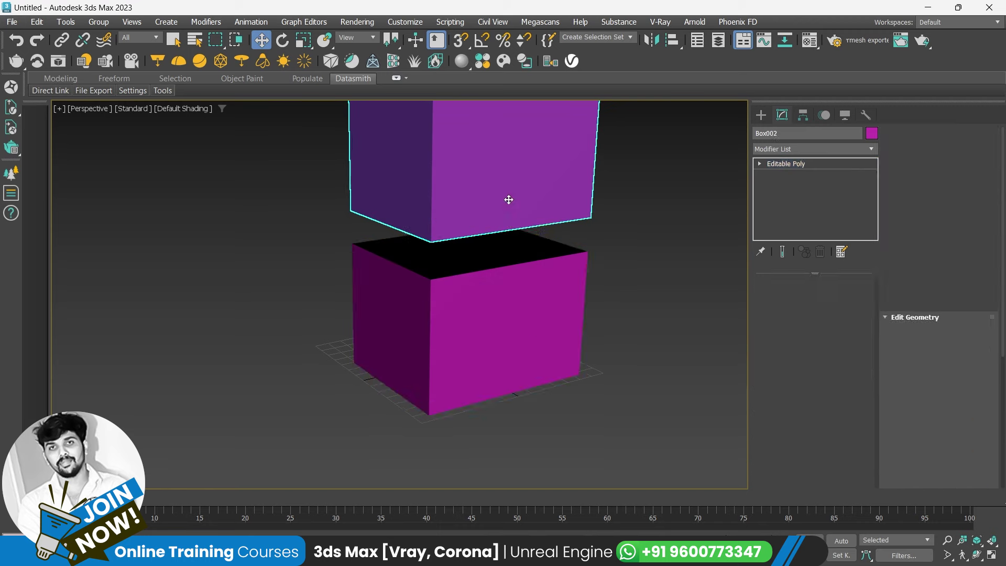
left_click(517, 335)
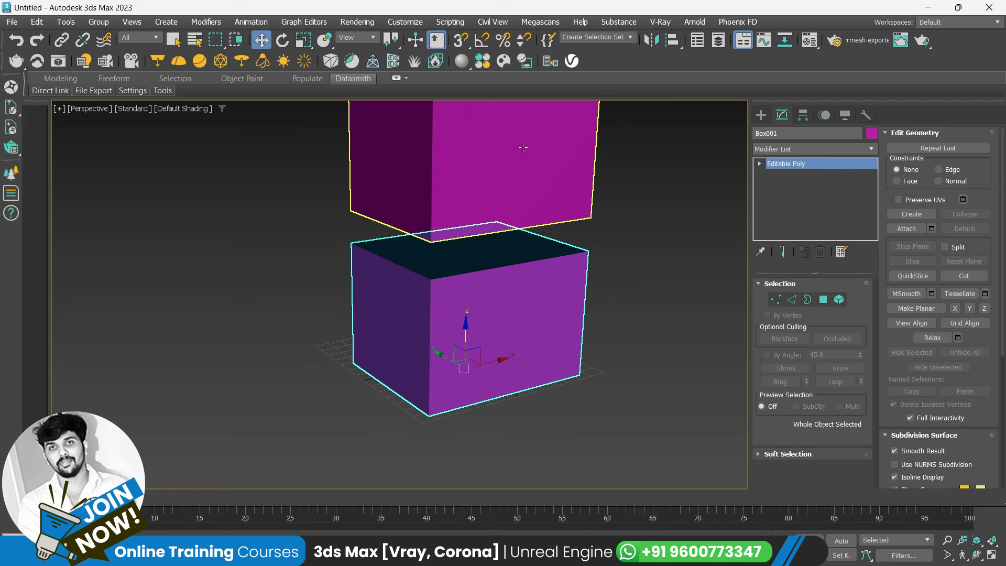
key("ctrl+z")
Reselect Box002, orbit to a frontal view, and turn on 3D snapping (S).
left_click(497, 293)
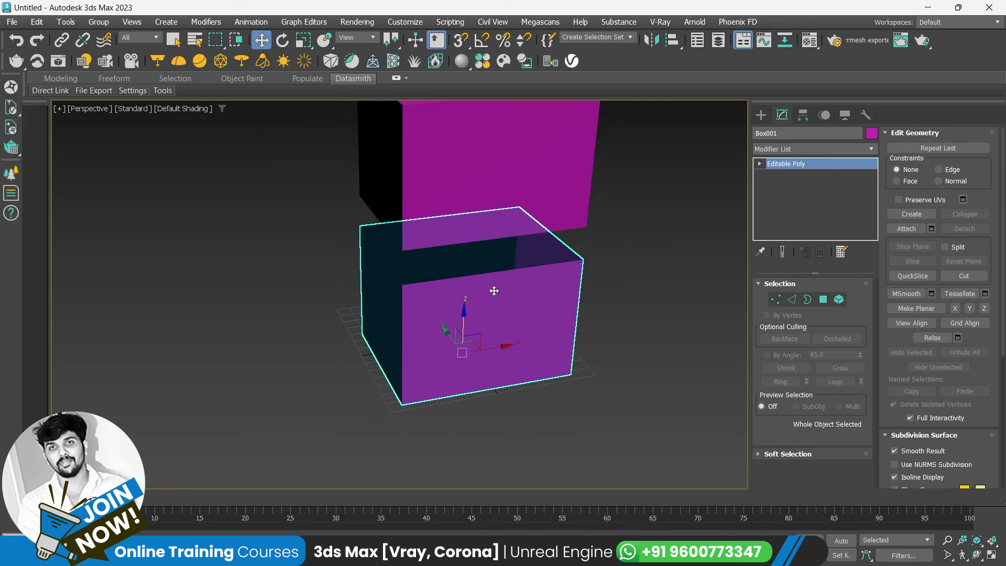
left_click(503, 226)
mouse_move(503, 226)
middle_mouse_down()
mouse_move(530, 262)
mouse_move(532, 243)
middle_mouse_up()
middle_click_drag(499, 282, 398, 287, "alt")
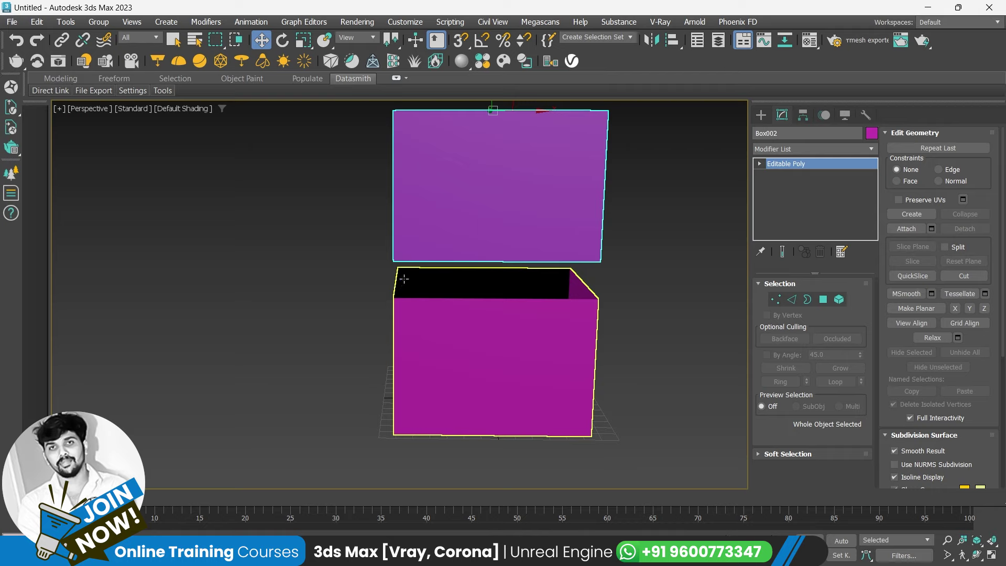
scroll(399, 286, "up", 4)
scroll(340, 288, "down", 1)
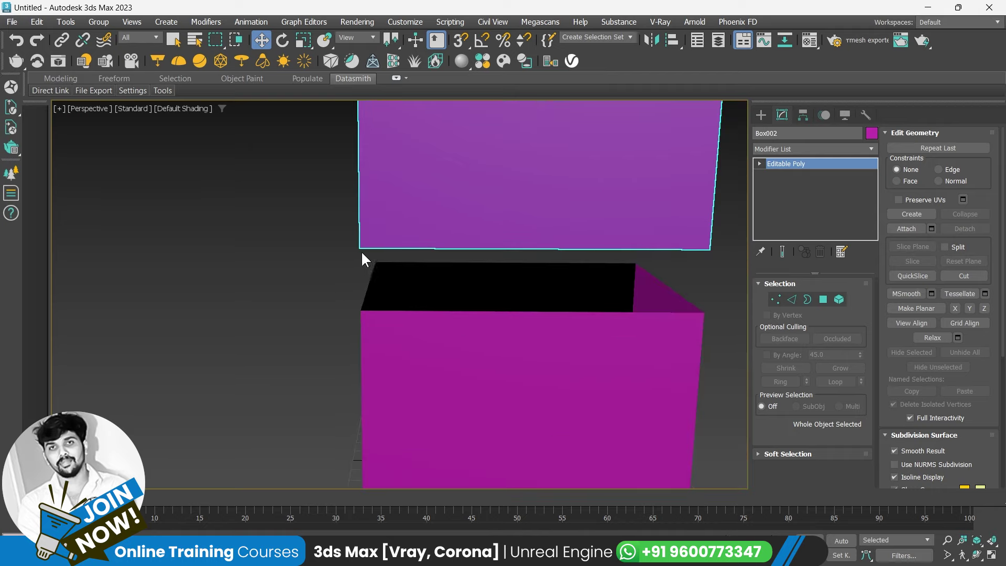
key("s")
Vertex-snap Box002 down onto Box001's open top to form one tall closed block.
right_click(462, 39)
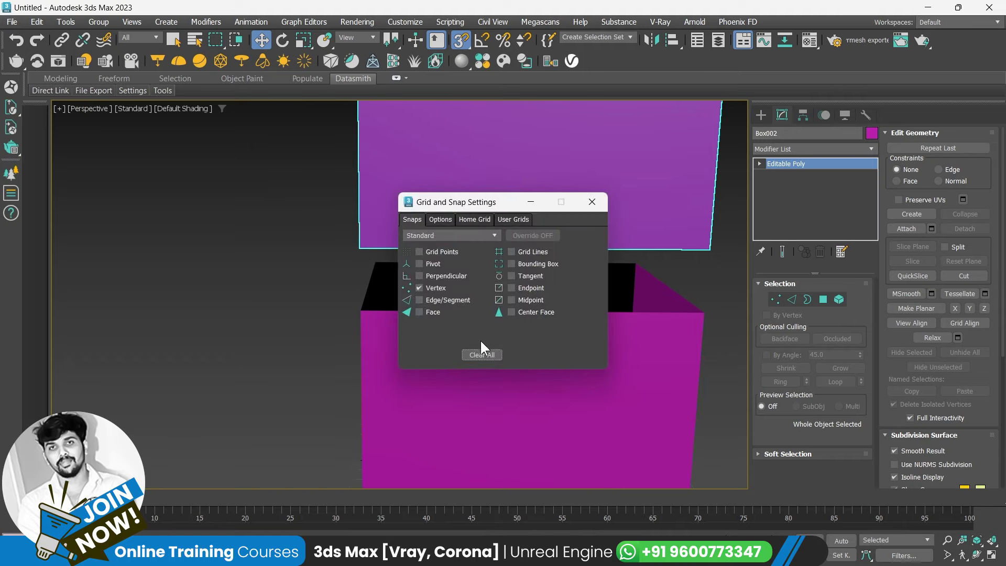
left_click(592, 202)
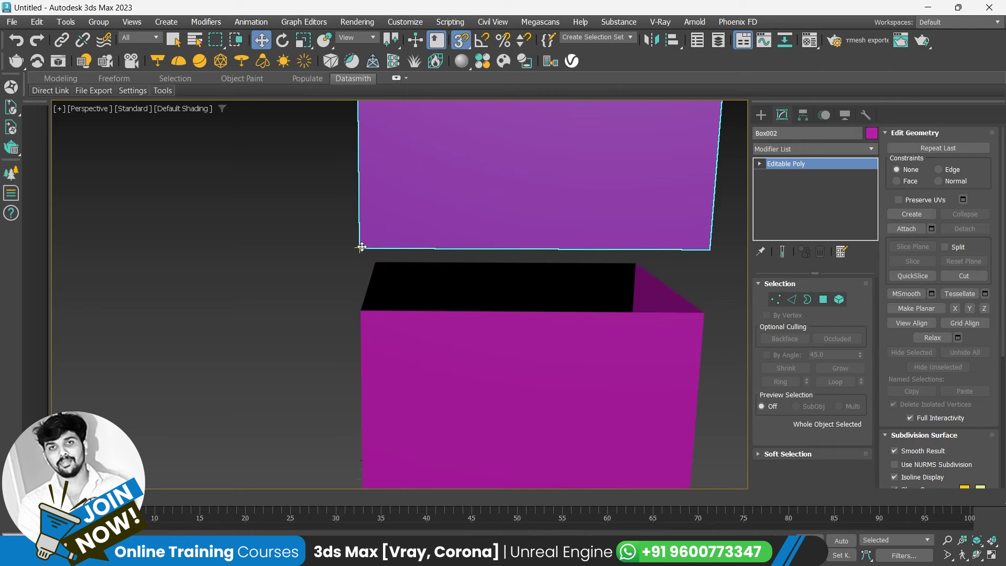
left_click_drag(361, 247, 355, 314)
key("z")
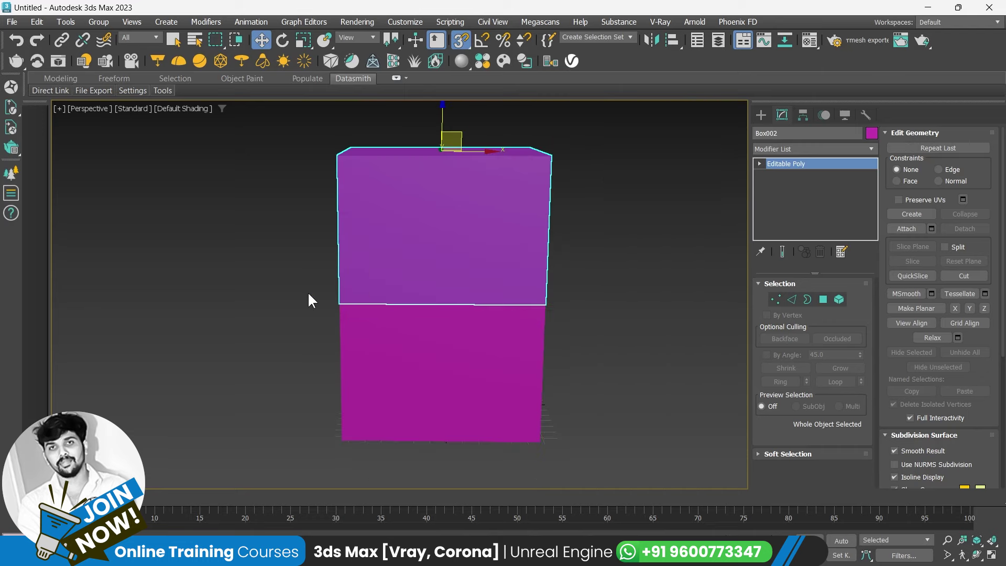
mouse_move(308, 291)
middle_mouse_down("alt")
mouse_move(649, 310)
mouse_move(596, 282)
mouse_move(661, 306)
middle_mouse_up("alt")
left_click(632, 310)
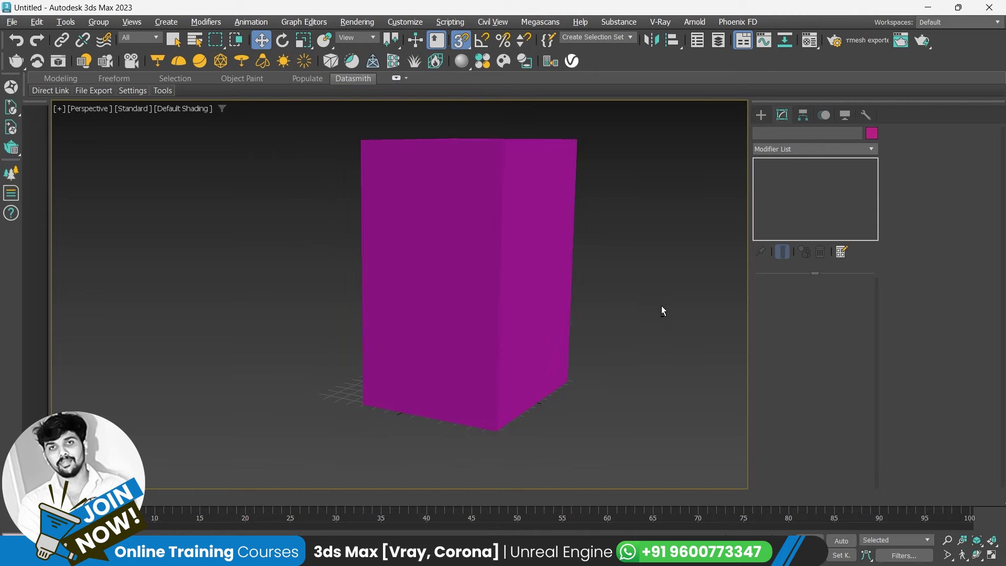
Check the top box rests on the lower box, then select Box001.
left_click(494, 205)
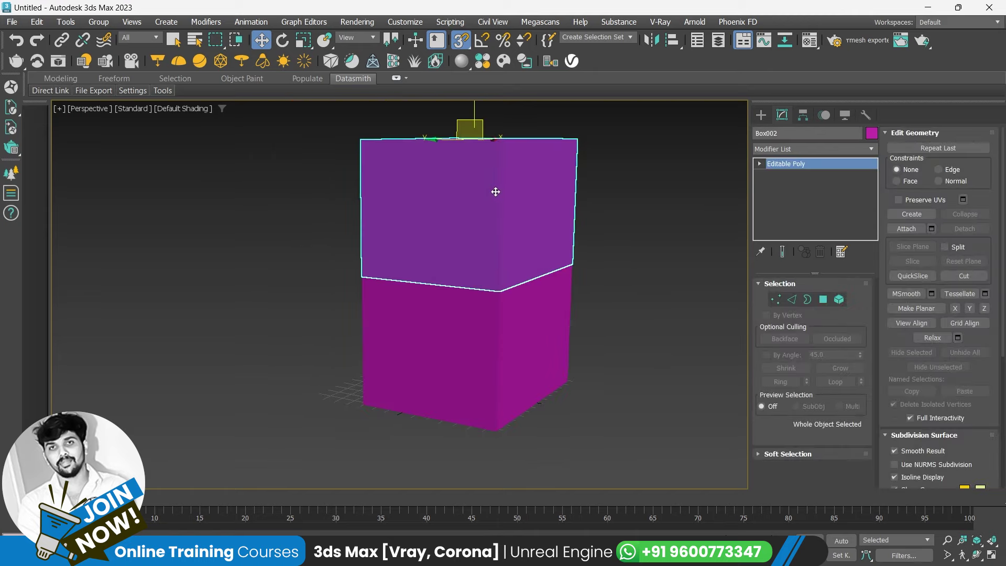
middle_click_drag(529, 230, 490, 254, "alt")
left_click_drag(471, 143, 472, 84)
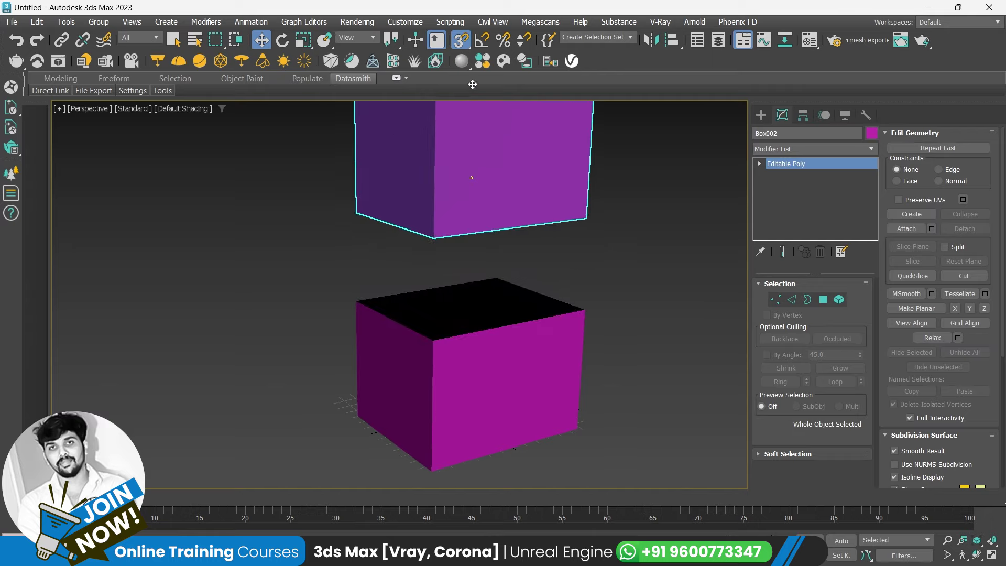
key("ctrl+z")
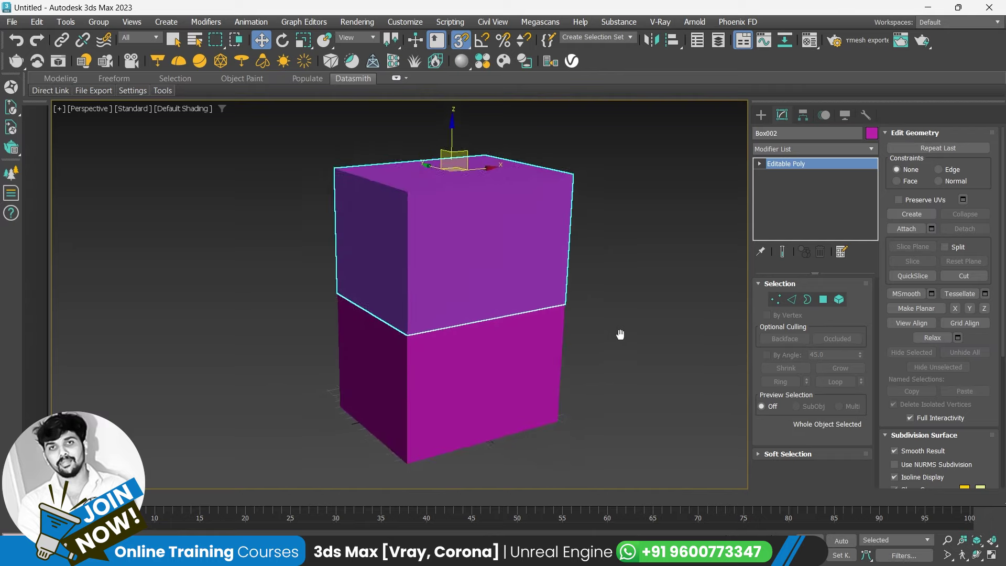
left_click(632, 324)
left_click(571, 348)
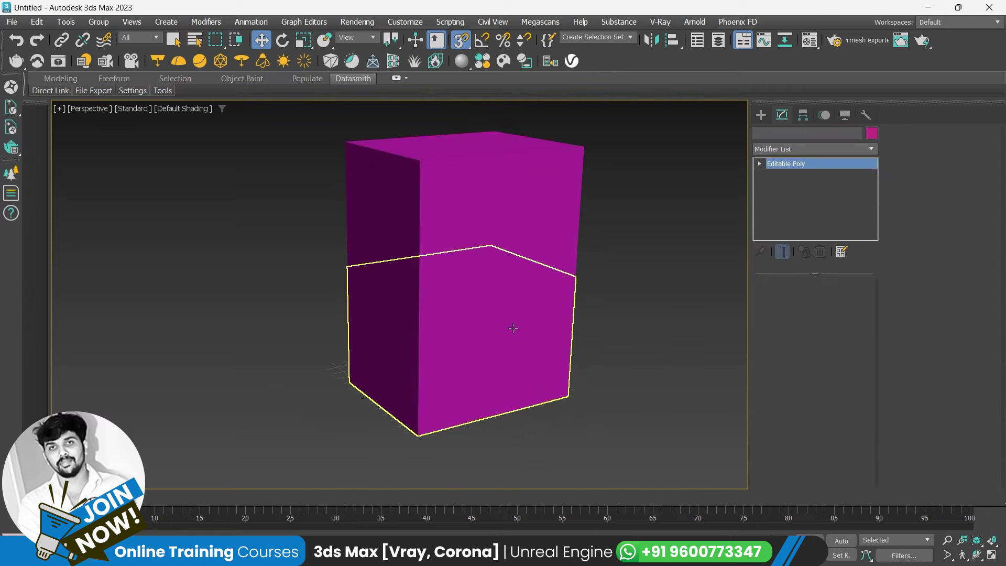
left_click(507, 243)
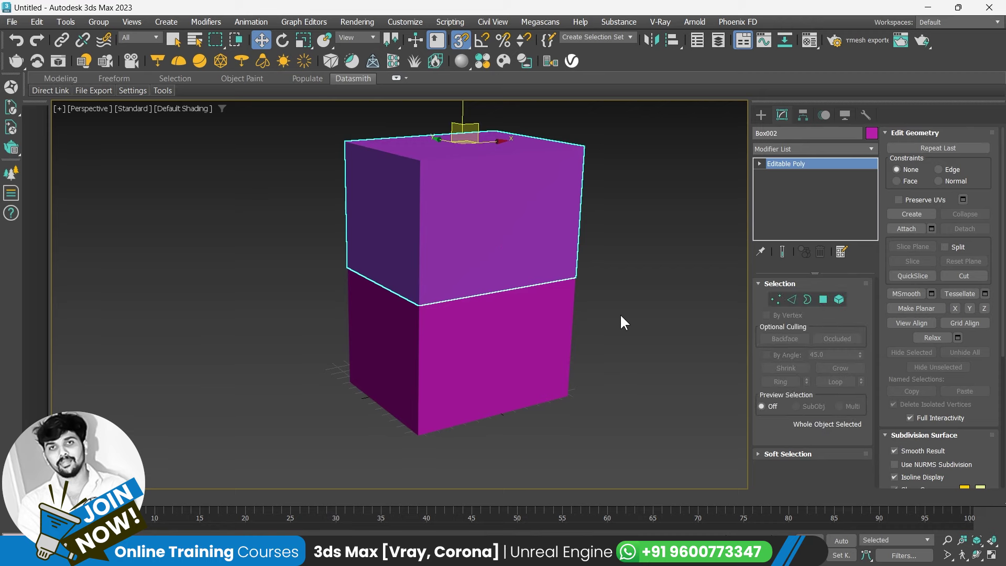
left_click(496, 324)
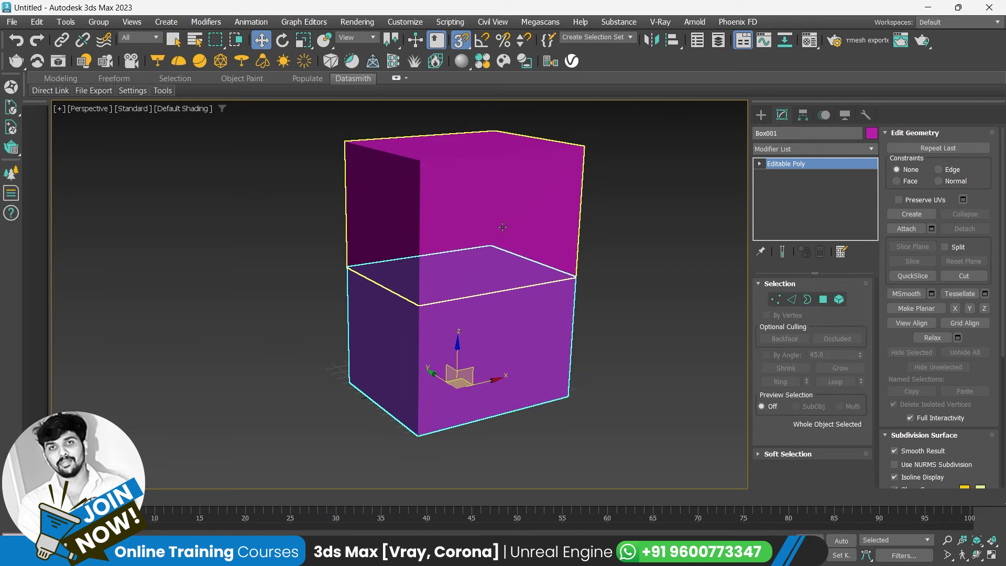
left_click(528, 253)
left_click(607, 334)
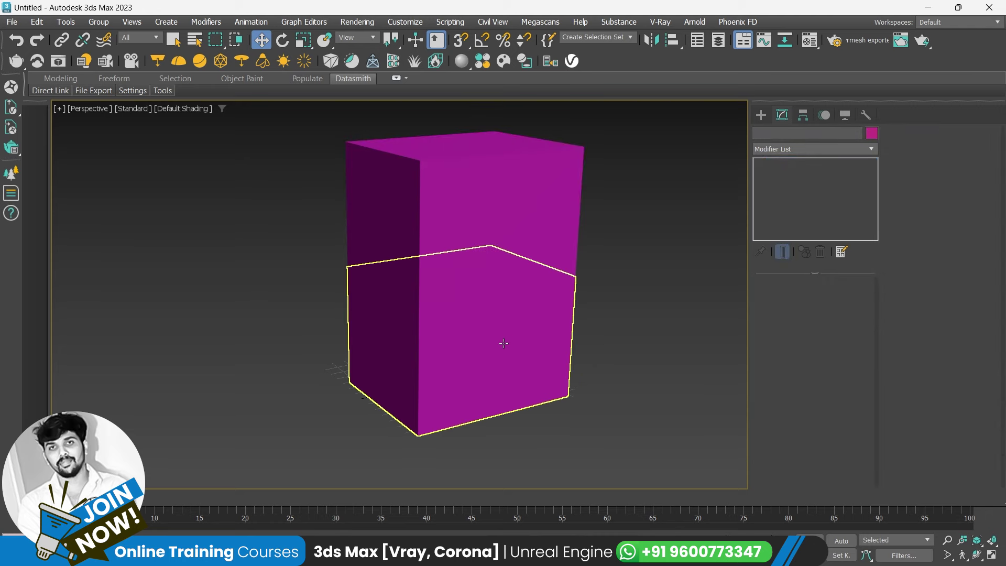
left_click(503, 343)
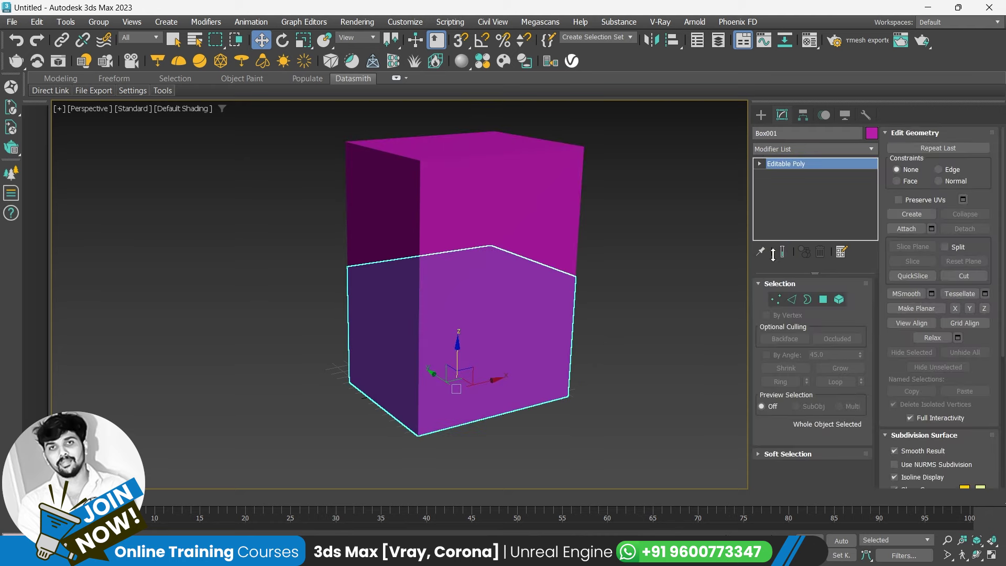
Attach the top box to Box001 and view the merged poly's vertices in wireframe.
left_click(776, 299)
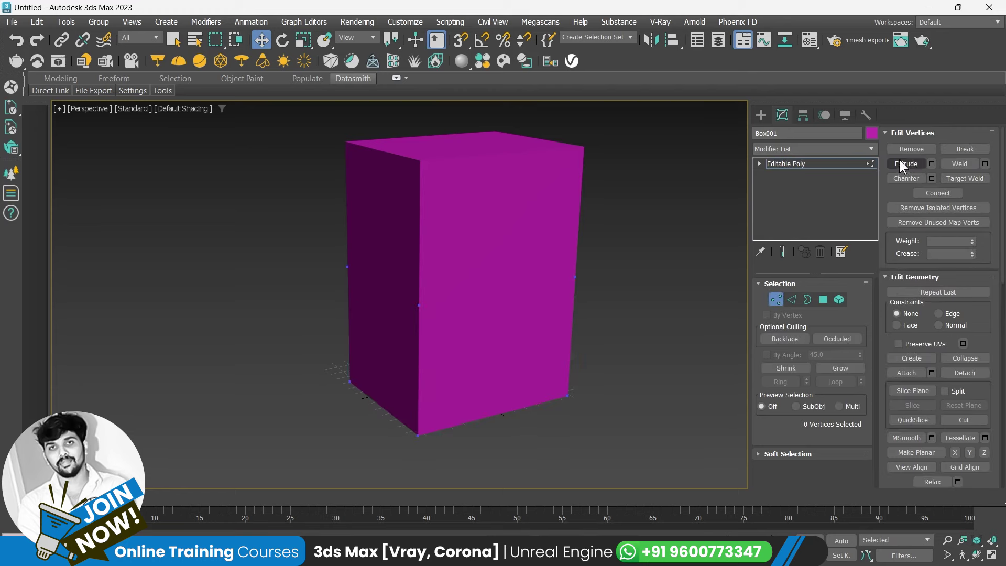
left_click(907, 376)
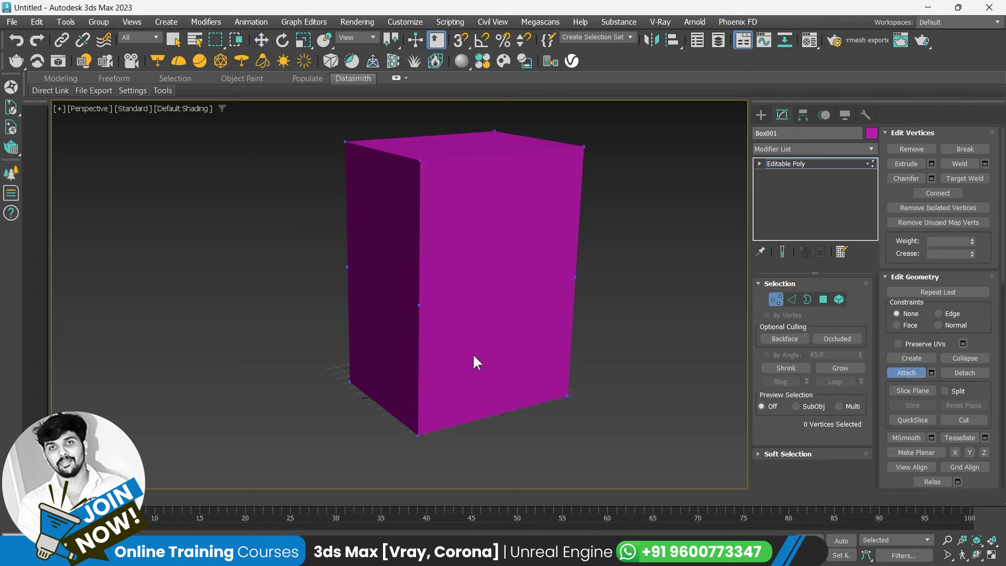
key("F3")
left_click(777, 300)
left_click(611, 354)
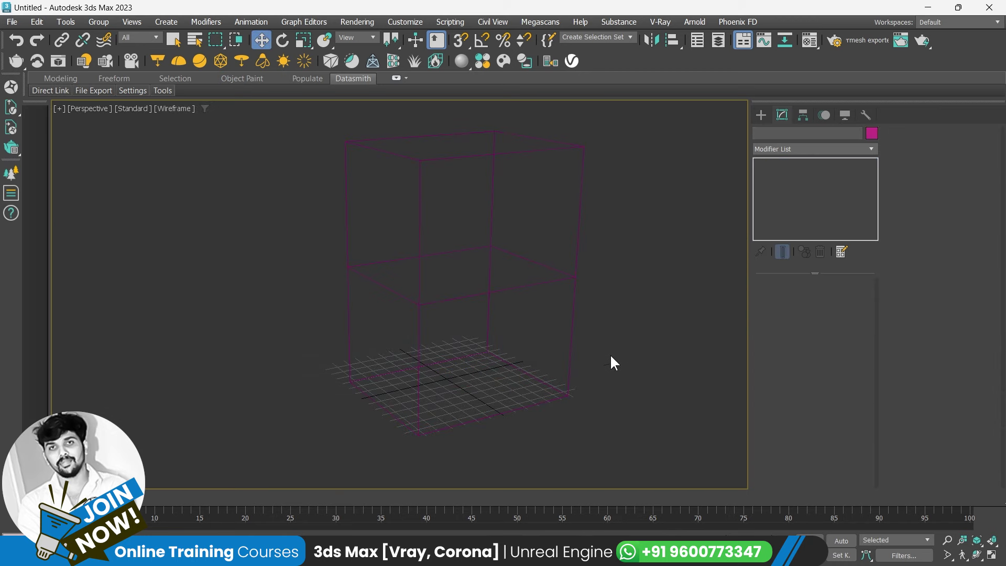
left_click(523, 352)
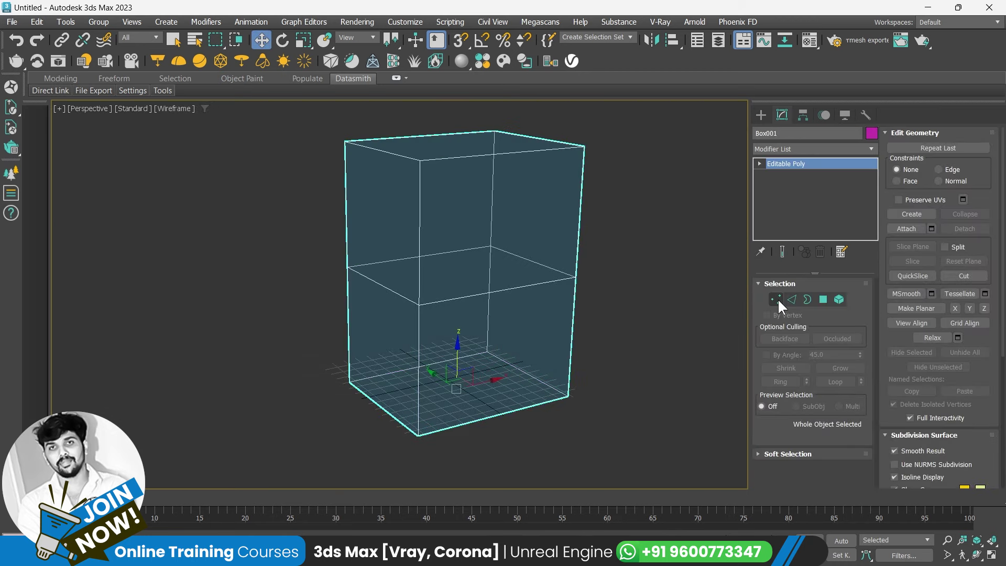
left_click(776, 299)
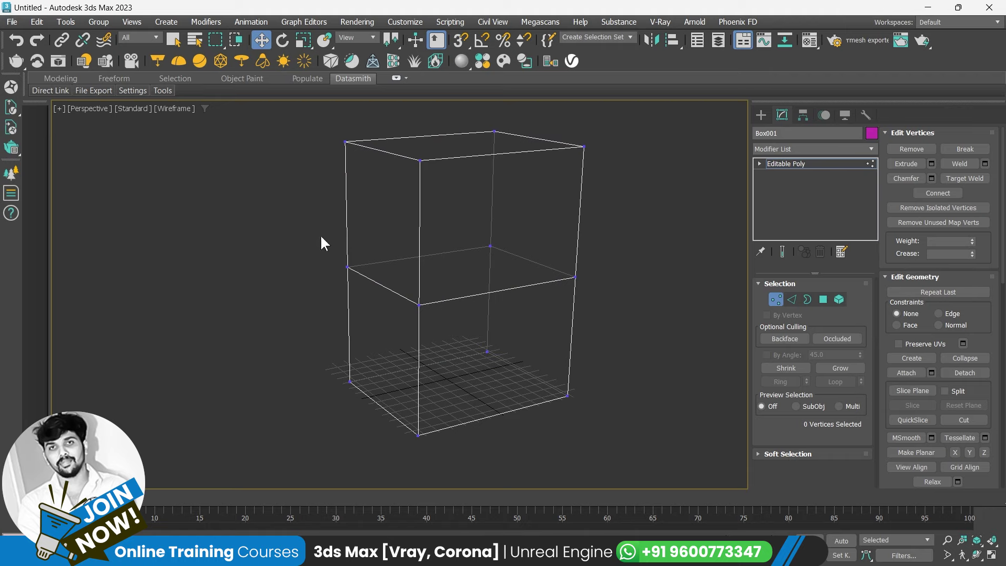
mouse_move(646, 323)
middle_mouse_down("alt")
mouse_move(584, 291)
mouse_move(662, 291)
mouse_move(630, 317)
mouse_move(635, 329)
middle_mouse_up("alt")
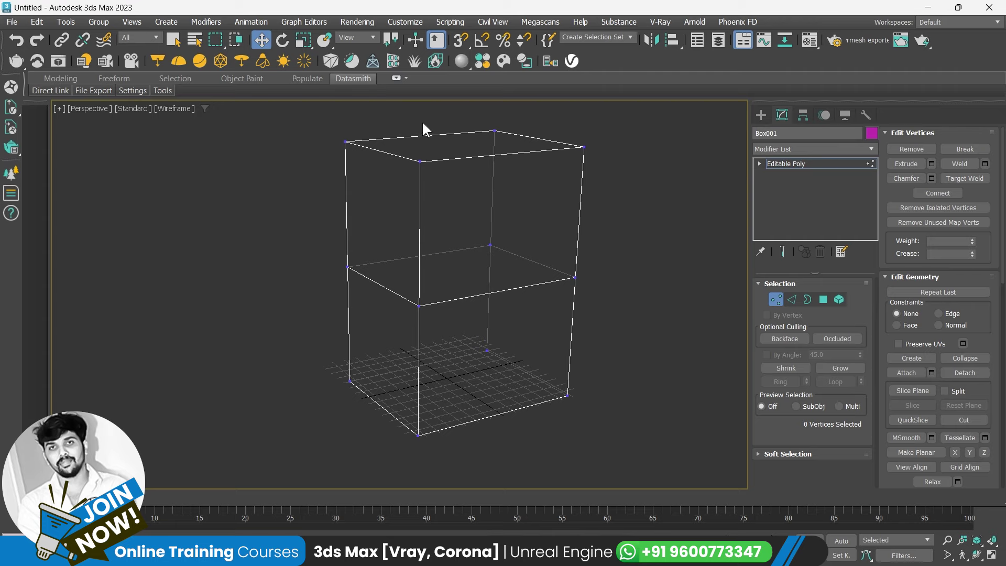
Test the middle-front seam vertex by raising it, then undo the move.
left_click(420, 305)
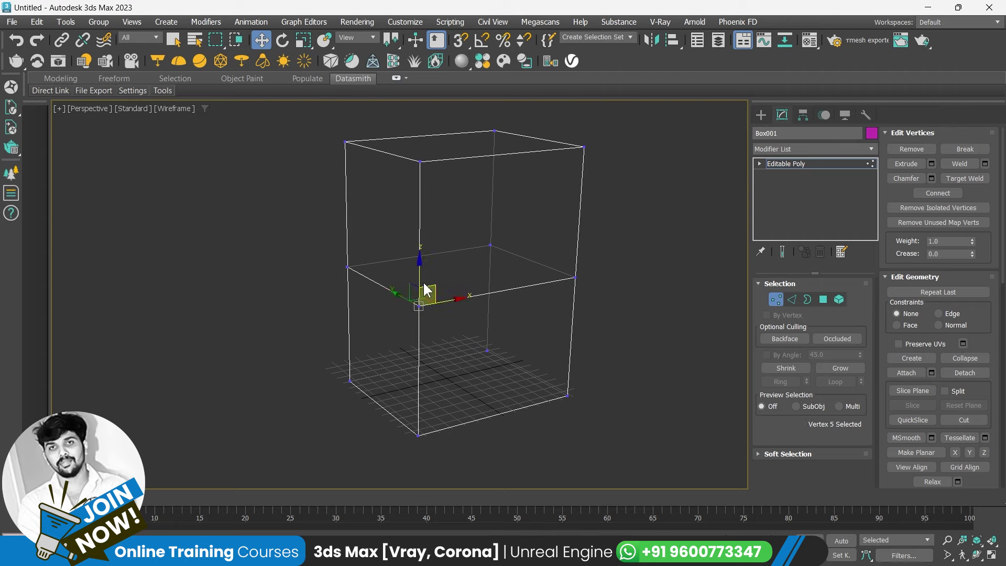
mouse_move(420, 306)
left_mouse_down()
mouse_move(419, 281)
mouse_move(426, 326)
mouse_move(420, 280)
left_mouse_up()
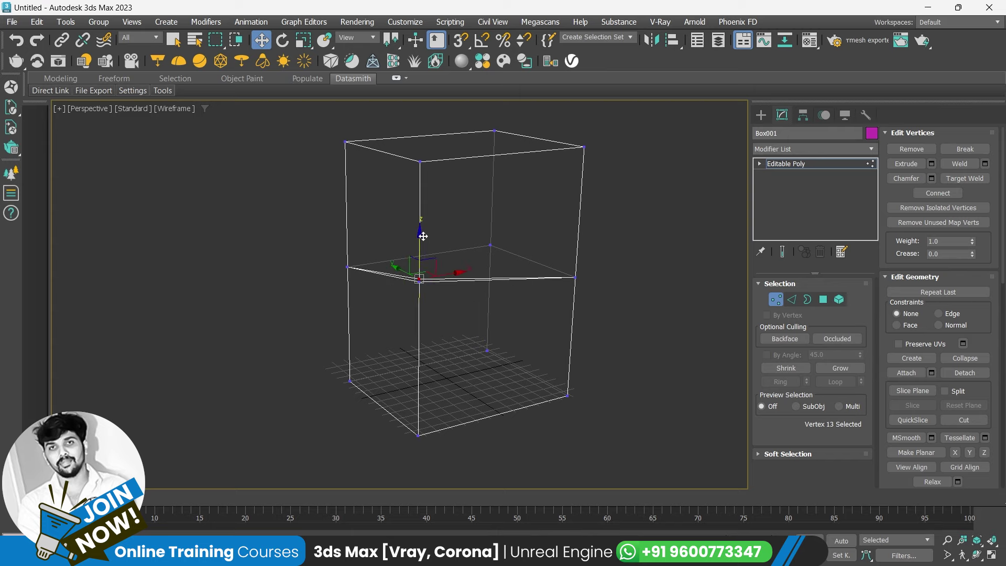
key("ctrl+z")
key("ctrl+z")
key("ctrl+z")
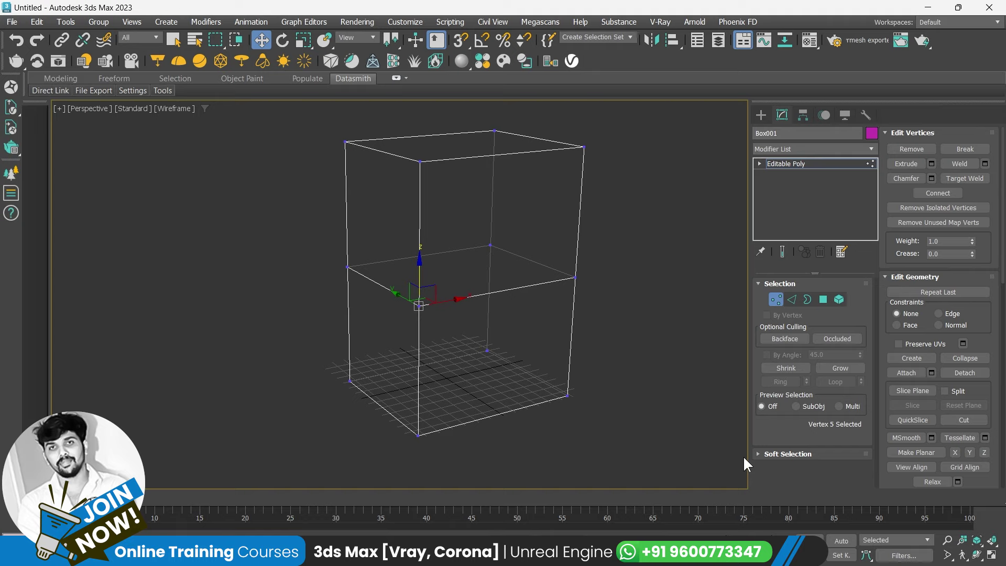
left_click(595, 281)
scroll(408, 310, "up", 4)
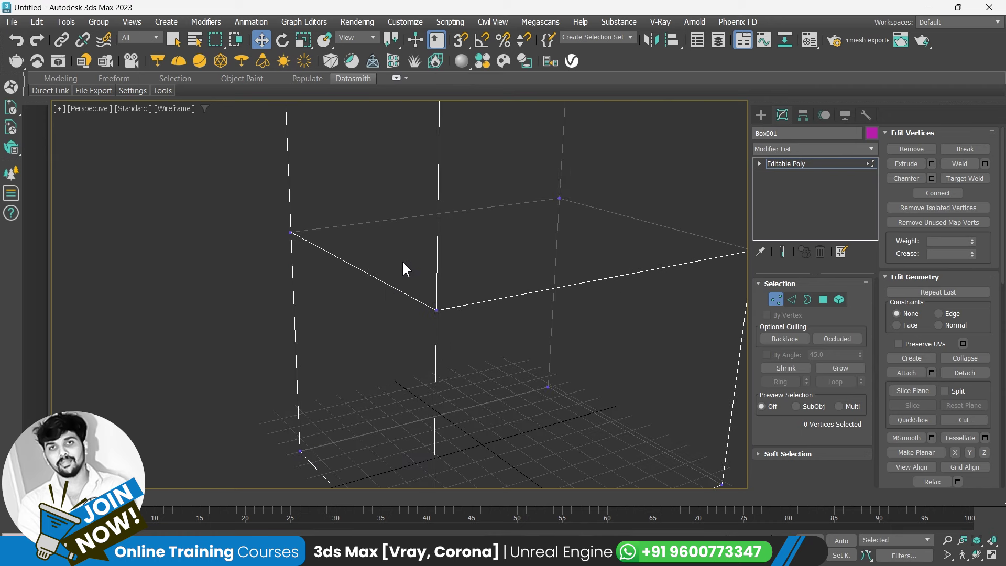
Select the two overlapping corner seam vertices and weld them into one.
left_click_drag(405, 266, 459, 336)
left_click(448, 326)
left_click(437, 308)
left_click_drag(443, 281, 443, 307)
left_click(409, 270)
left_click_drag(386, 240, 448, 310)
left_click_drag(472, 354, 472, 351)
left_click(961, 358)
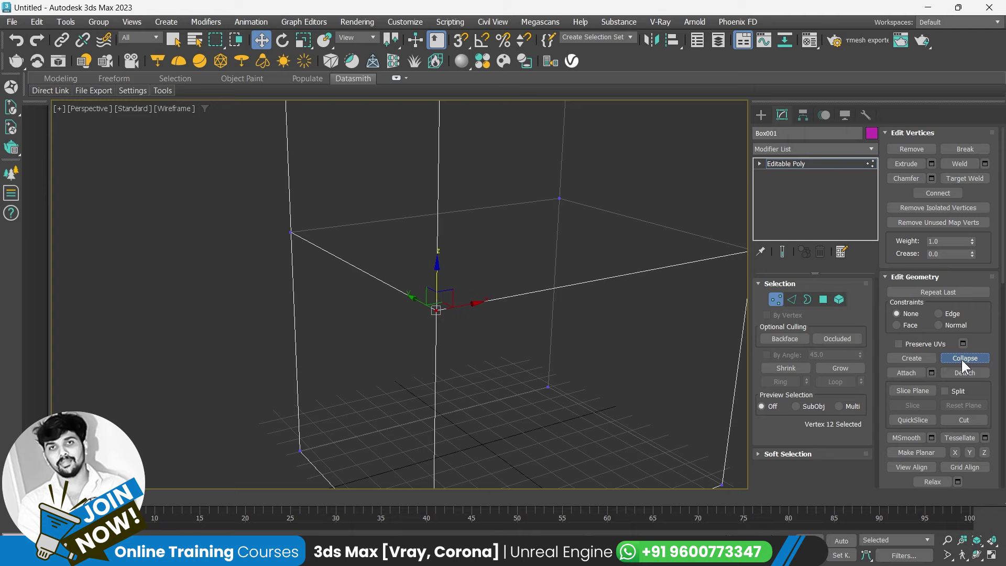
left_click(527, 355)
Pull corner vertex 12 up to confirm the join, then orbit to a front view.
left_click(437, 311)
mouse_move(438, 271)
left_mouse_down()
mouse_move(437, 216)
mouse_move(440, 307)
mouse_move(447, 208)
left_mouse_up()
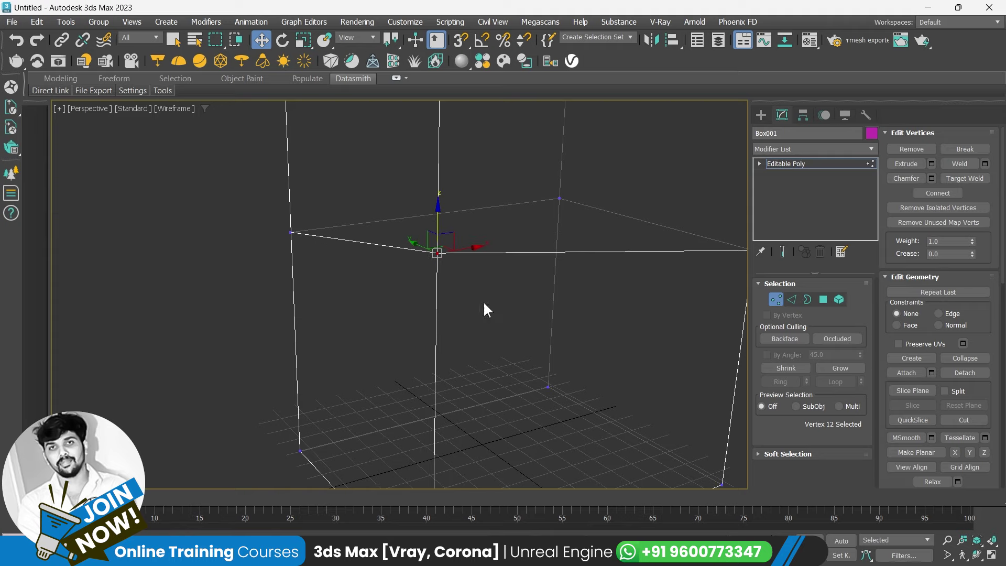
key("ctrl+z")
key("ctrl+z")
left_click(443, 309)
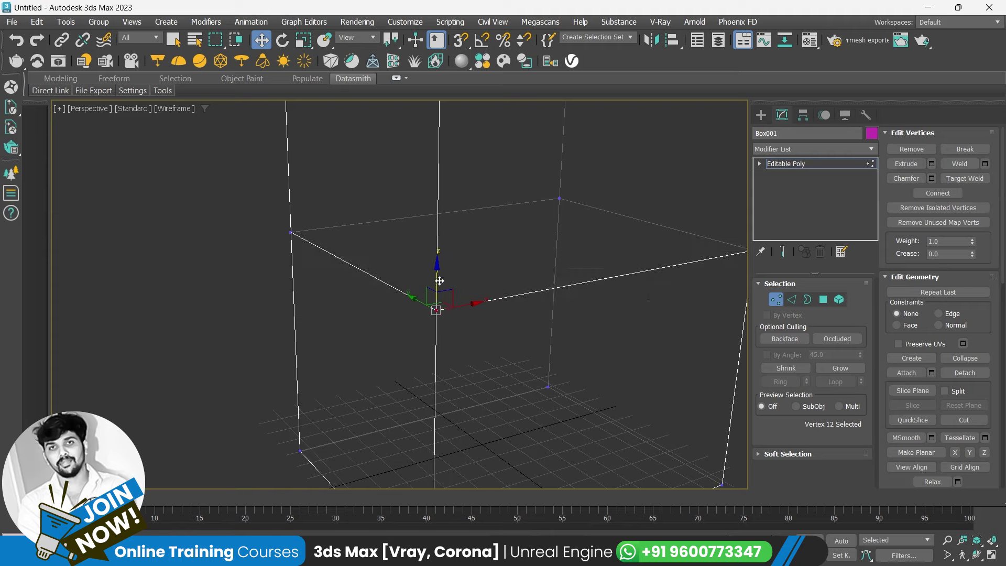
mouse_move(439, 286)
left_mouse_down()
mouse_move(438, 220)
mouse_move(446, 272)
mouse_move(387, 309)
left_mouse_up()
middle_click_drag(386, 309, 606, 287, "alt")
scroll(633, 317, "up", 3)
Weld the seam vertex pairs at the right front, back and left back corners.
left_click(589, 313)
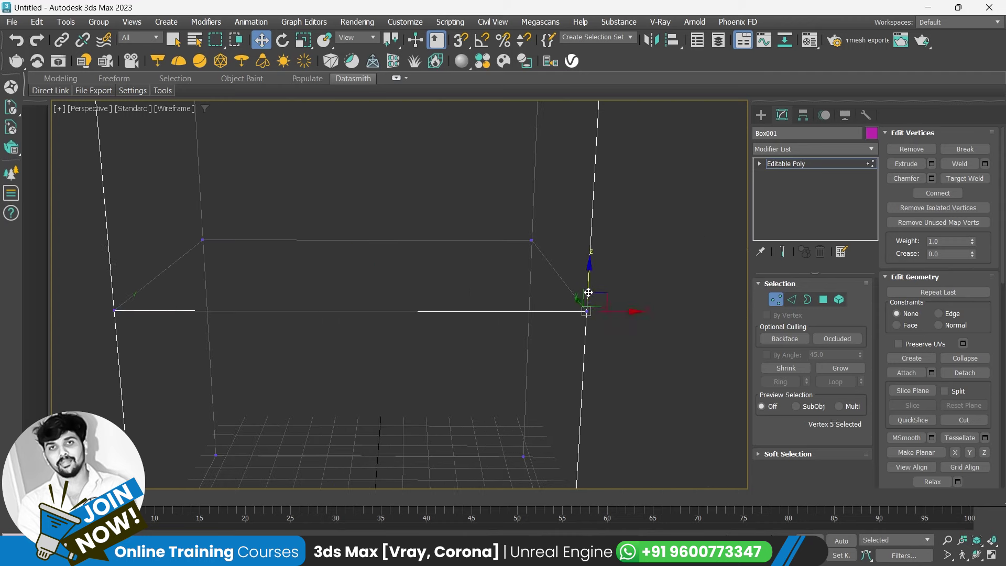
left_click_drag(590, 299, 590, 258)
key("ctrl+z")
left_click_drag(661, 385, 560, 287)
left_click_drag(470, 213, 558, 265)
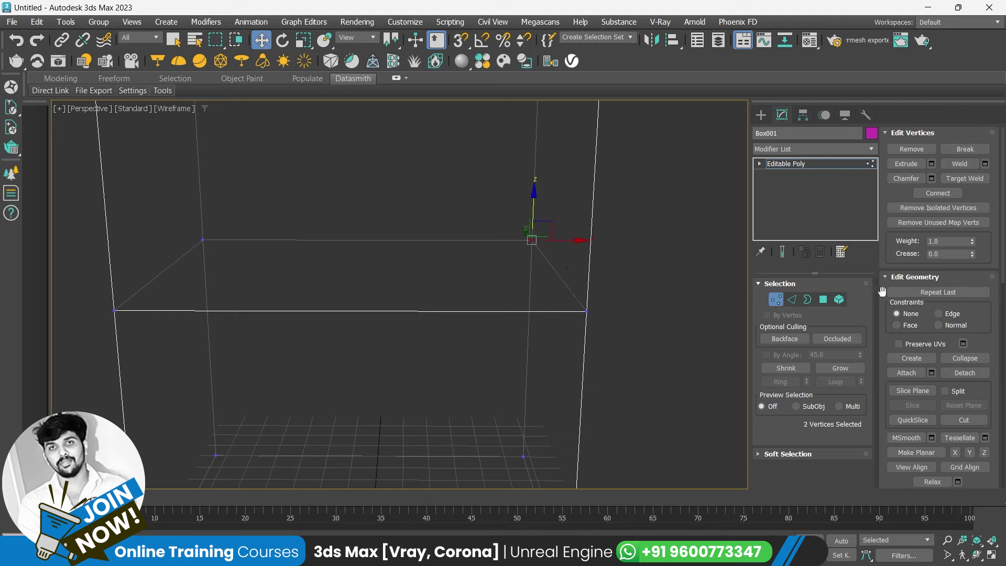
left_click(961, 359)
left_click_drag(178, 256, 179, 257)
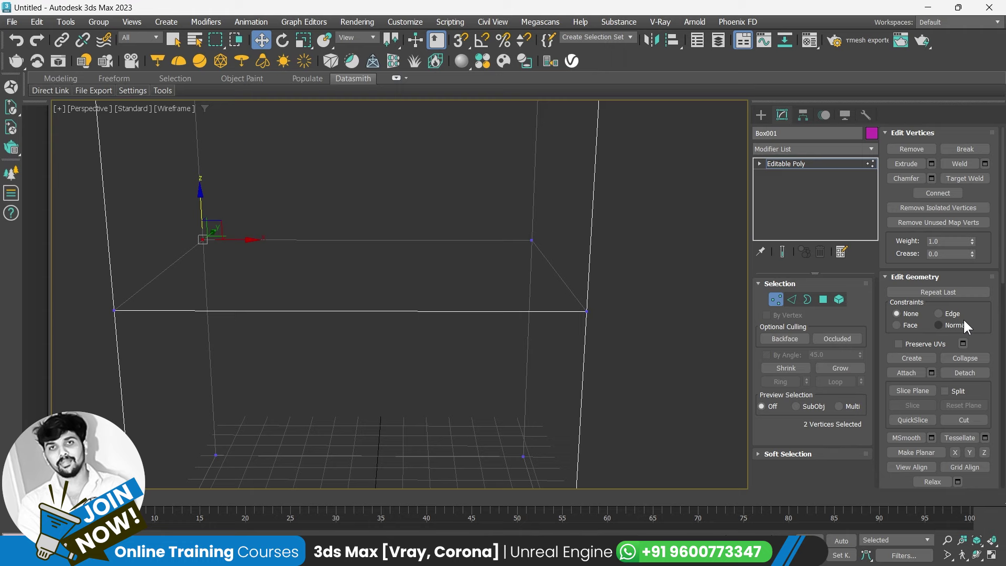
left_click(965, 358)
Return to object level, reselect the box, and orbit to a higher view.
left_click(776, 300)
left_click(658, 308)
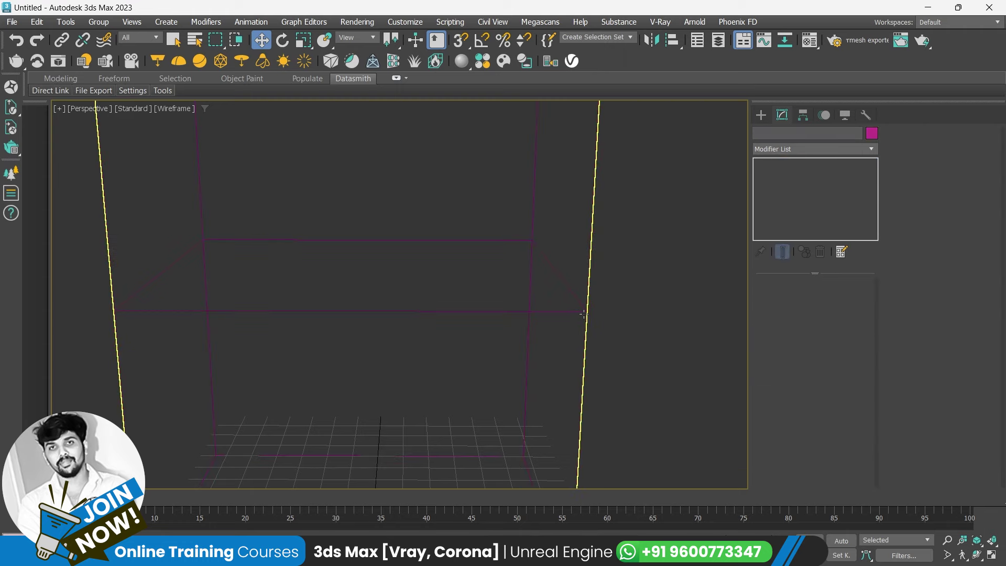
left_click(577, 292)
scroll(537, 317, "down", 5)
mouse_move(537, 317)
middle_mouse_down("alt")
mouse_move(573, 326)
mouse_move(558, 320)
middle_mouse_up("alt")
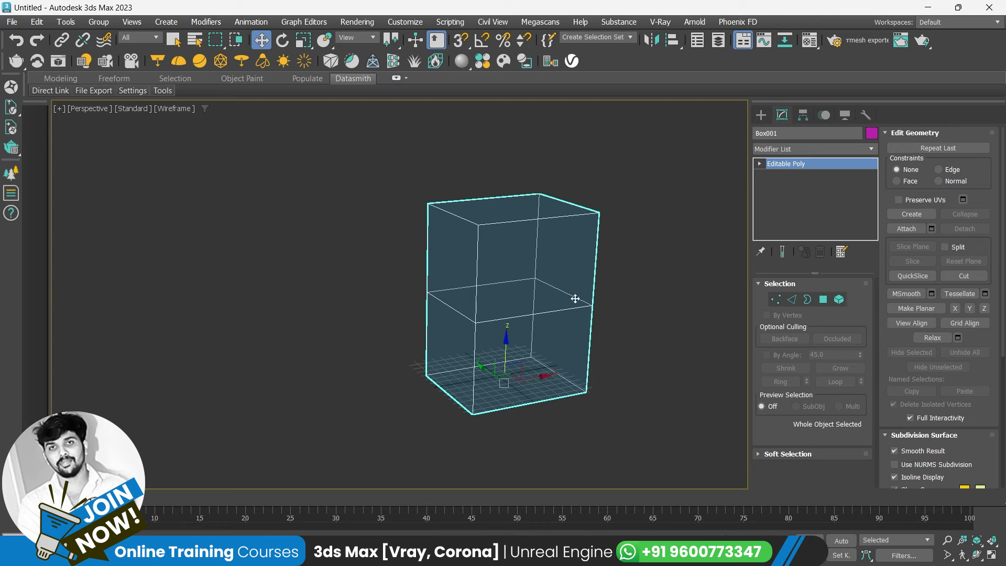
Confirm the seam vertices are single, then move the box up and to the right.
left_click(776, 300)
left_click(592, 306)
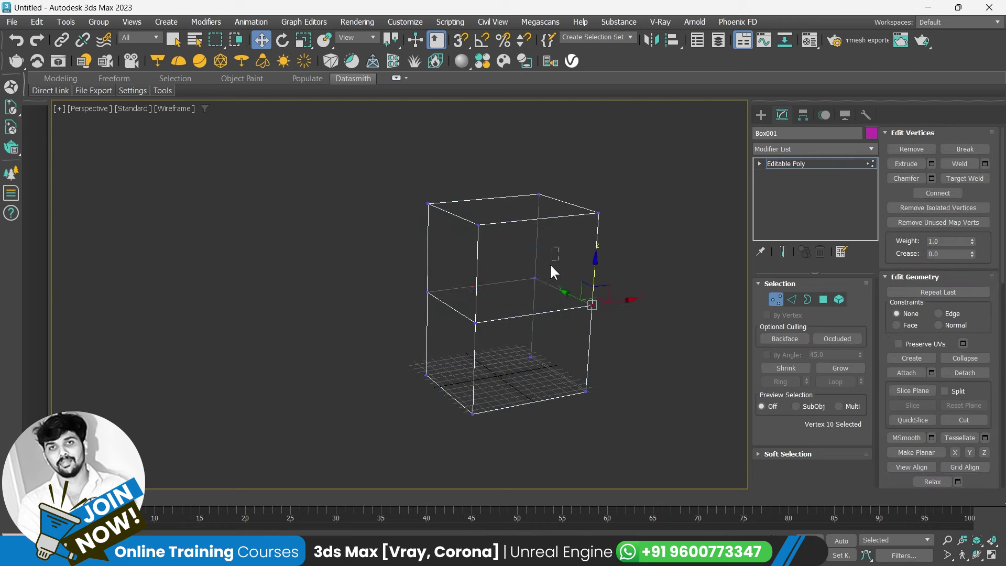
left_click(534, 277)
left_click(427, 291)
left_click_drag(485, 309, 462, 335)
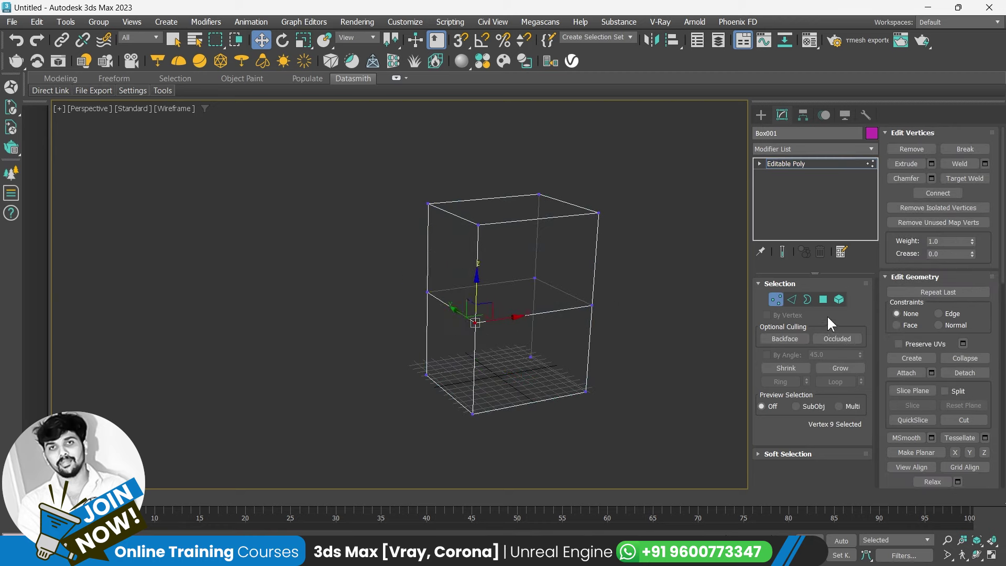
left_click(775, 296)
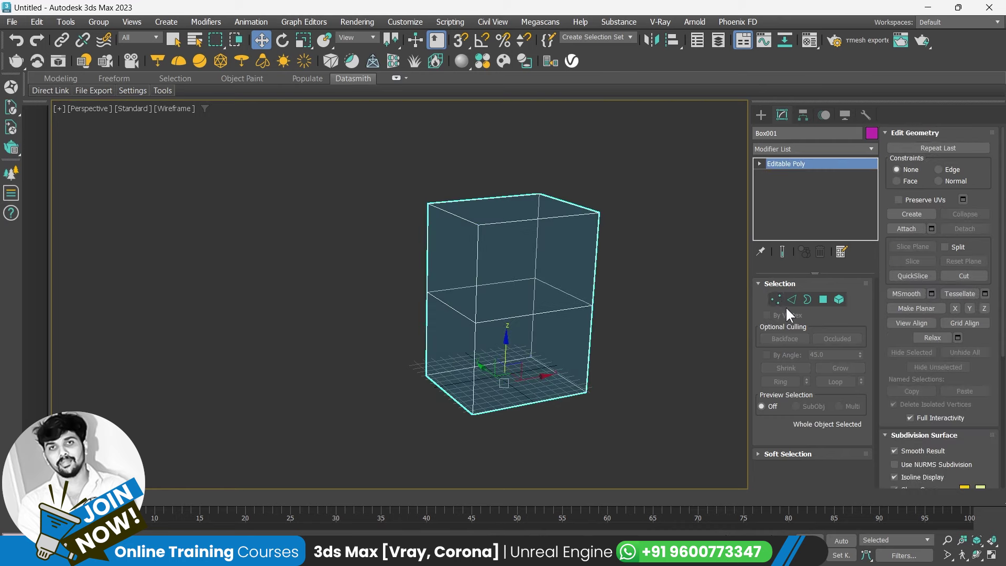
left_click_drag(533, 377, 729, 342)
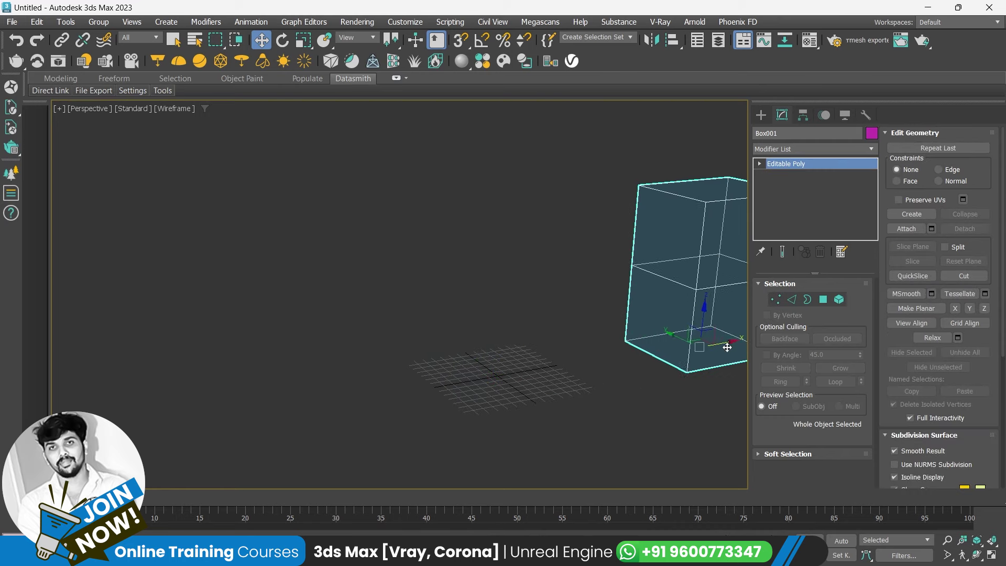
left_click(760, 116)
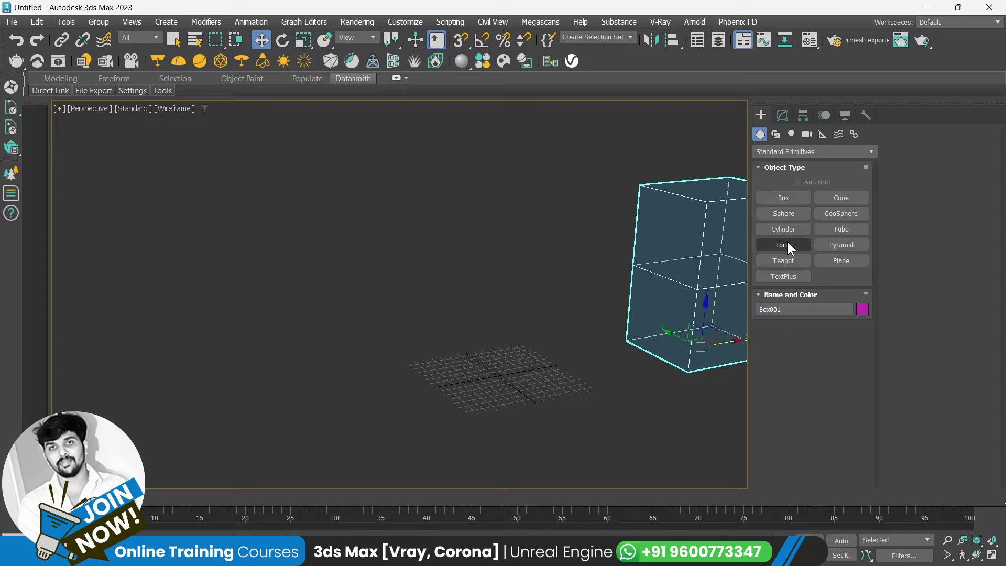
Create Sphere001 raised above the grid, show edged faces, and set Segments to 90.
left_click(784, 212)
left_click_drag(466, 373, 523, 416)
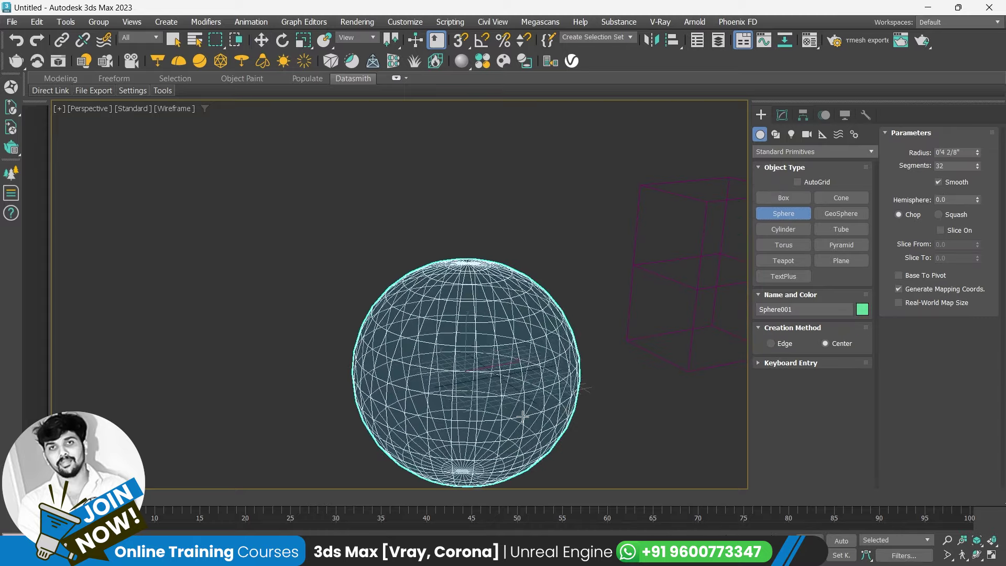
key("w")
left_click_drag(466, 347, 466, 246)
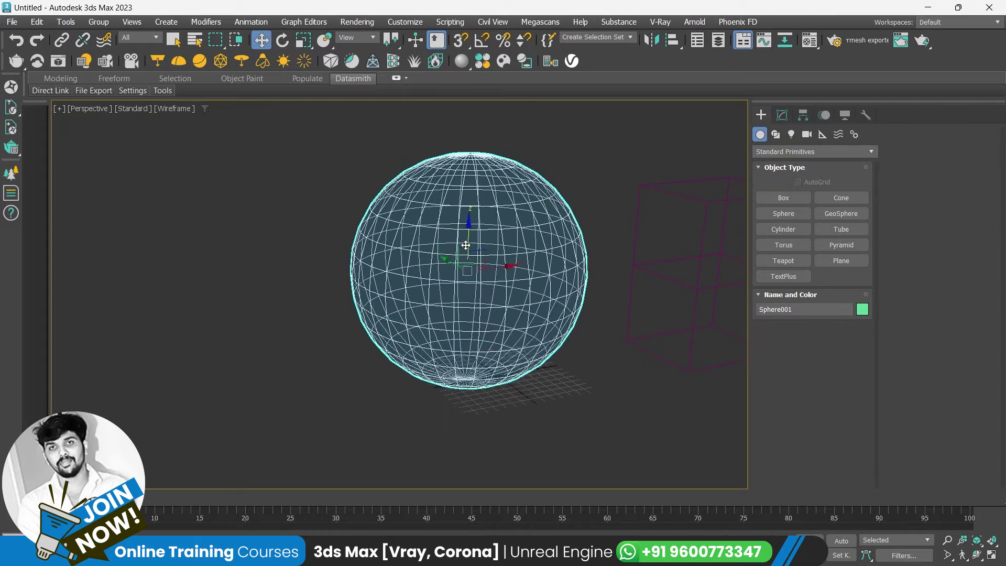
key("F3")
key("F4")
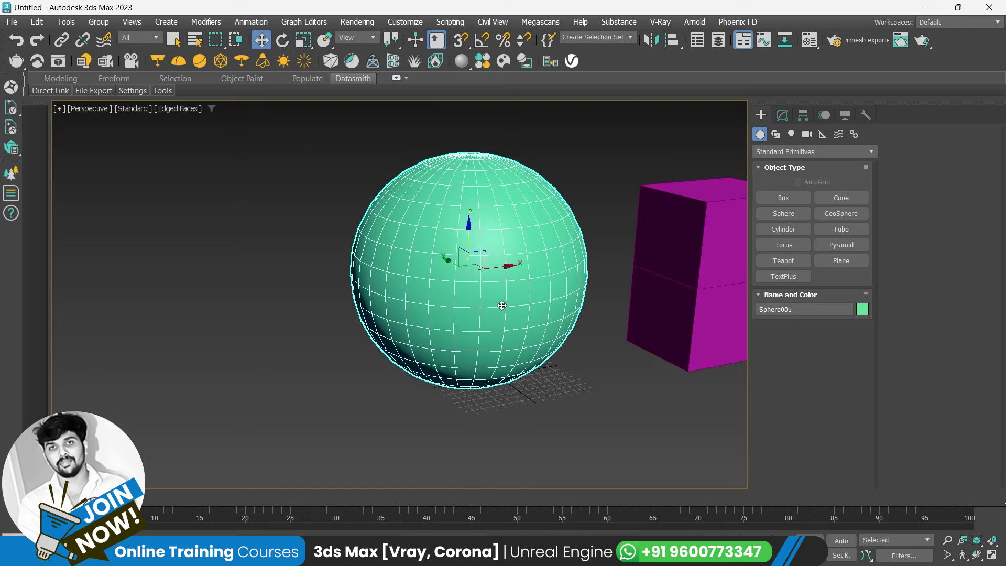
left_click(783, 115)
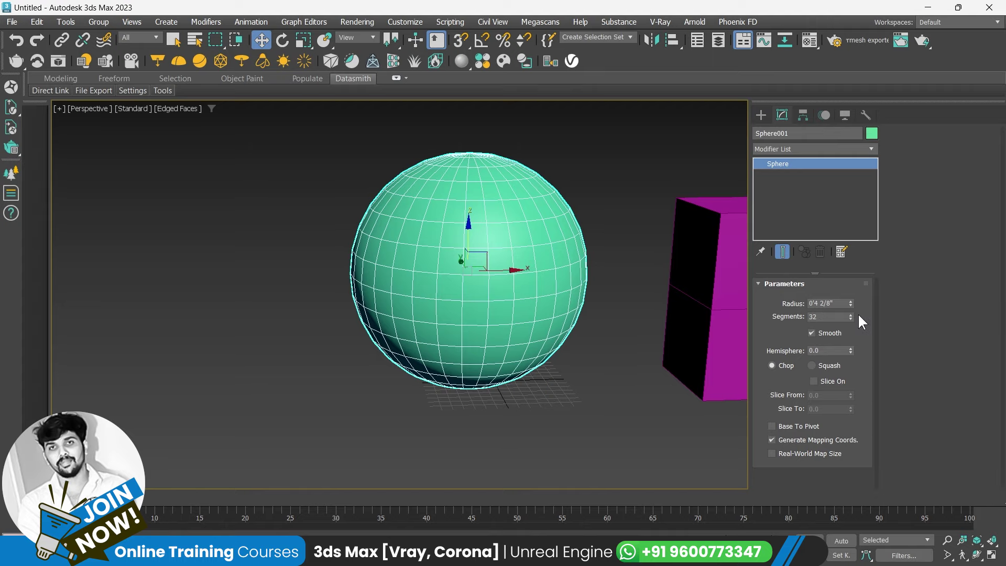
left_click_drag(851, 317, 852, 284)
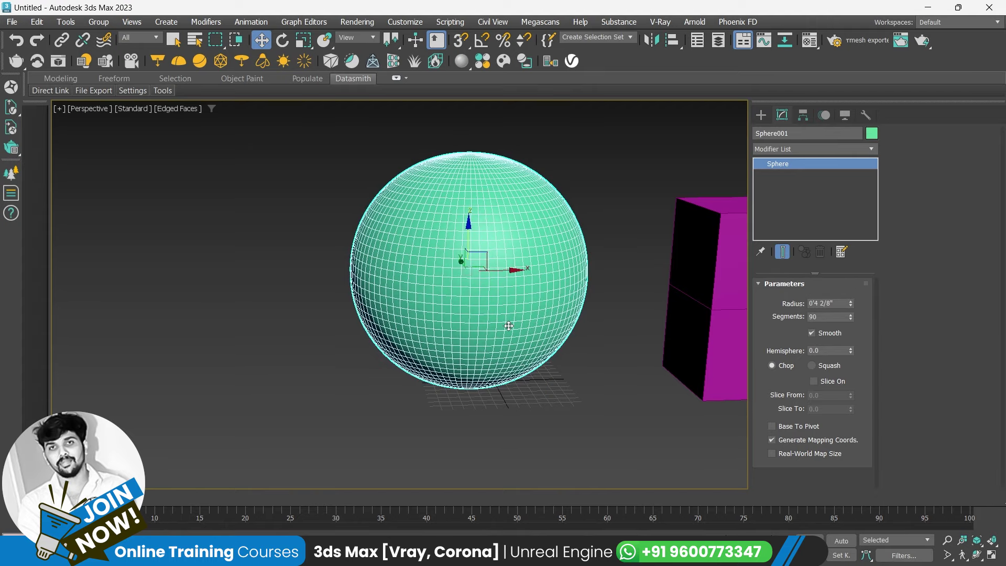
Convert Sphere001 to Editable Poly and delete its upper-half polygons in the Front view.
right_click(496, 267)
mouse_move(519, 443)
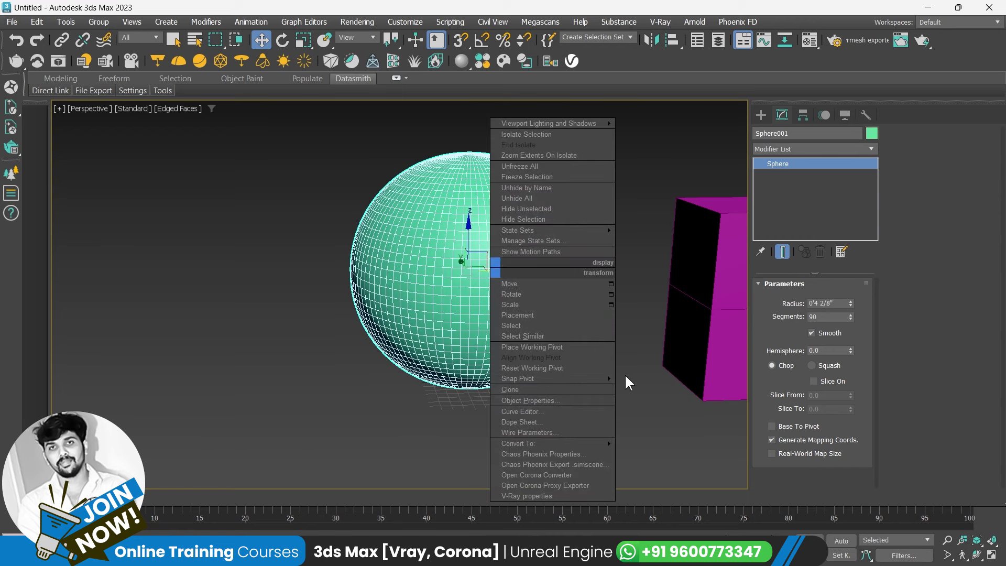
left_click(656, 455)
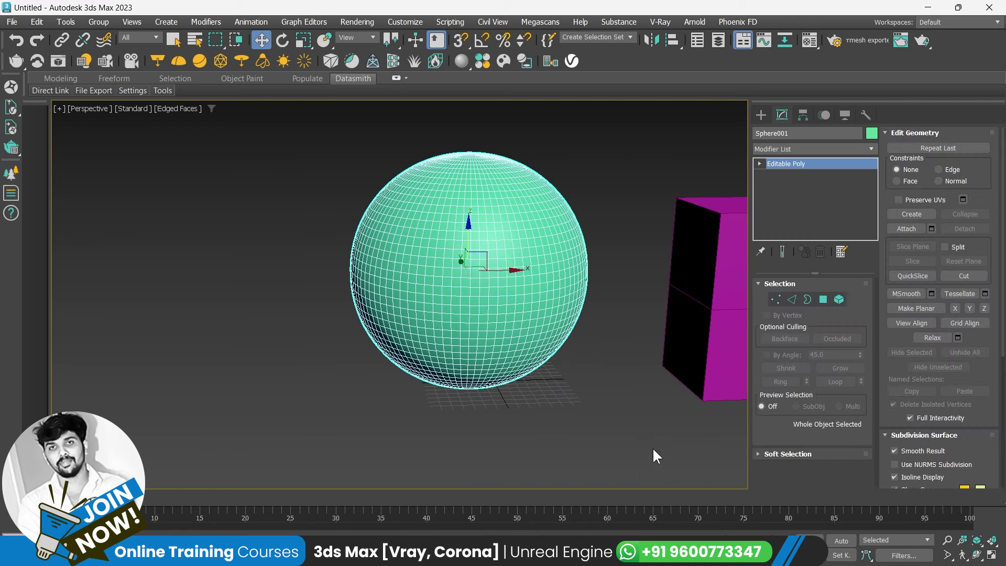
left_click(823, 300)
key("f")
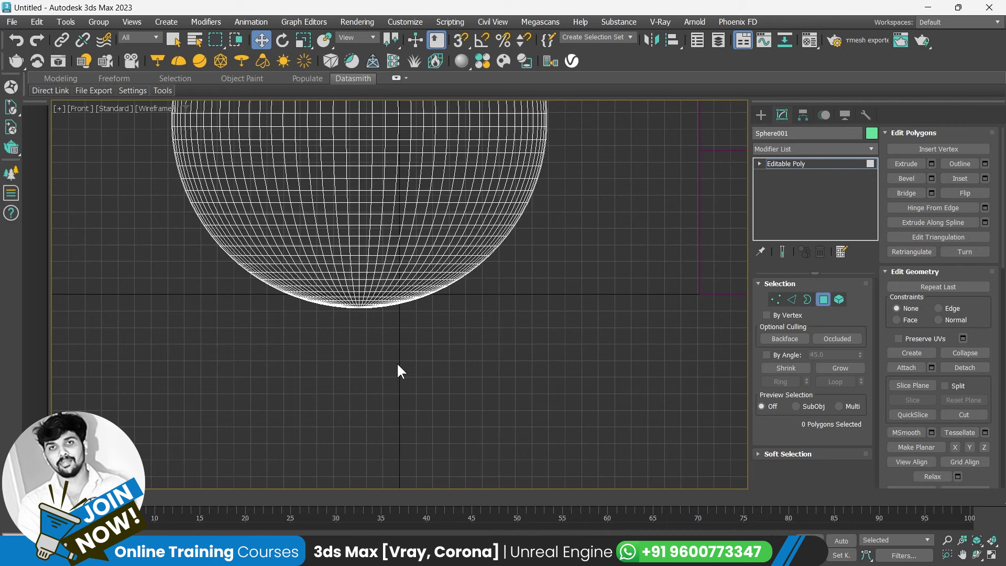
key("z")
scroll(387, 270, "down", 2)
scroll(182, 226, "up", 3)
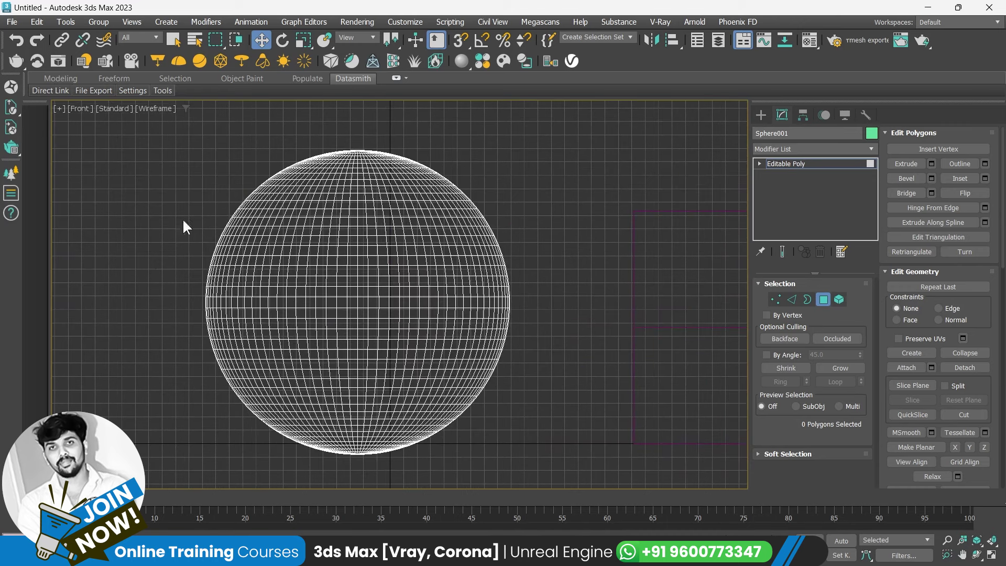
left_click_drag(518, 300, 519, 300)
key("Delete")
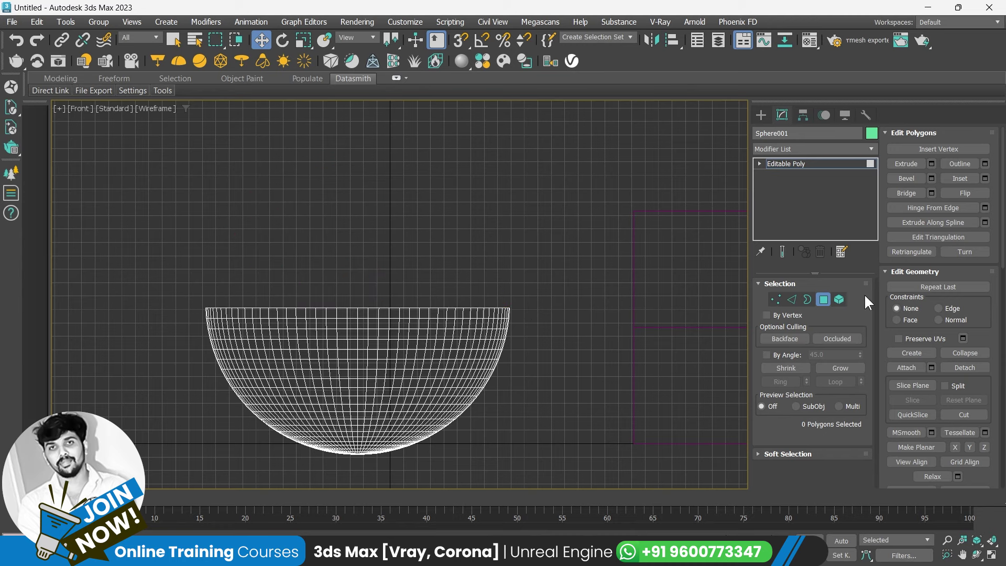
Exit polygon mode and inspect the open bowl in Perspective, toggling wireframe and edged faces.
left_click(824, 300)
left_click(587, 324)
key("p")
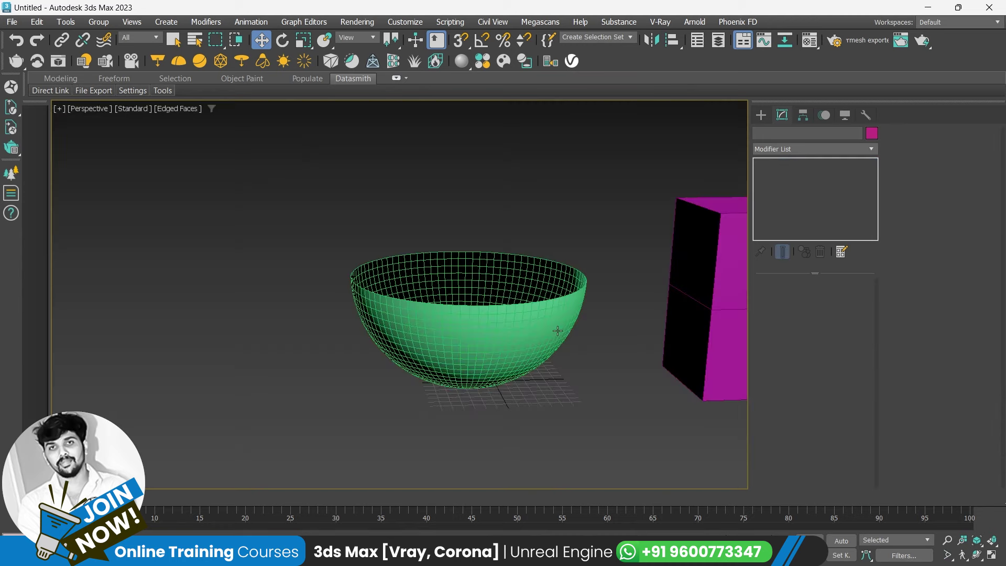
mouse_move(559, 330)
middle_mouse_down("alt")
mouse_move(605, 323)
mouse_move(483, 282)
middle_mouse_up("alt")
left_click(484, 282)
key("F3")
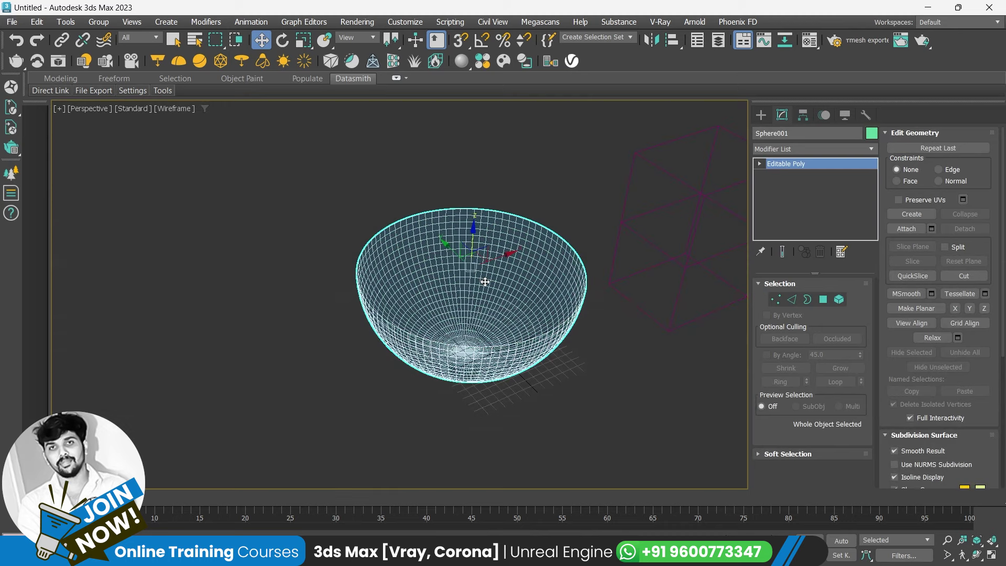
key("F3")
key("F4")
key("F4")
key("F4")
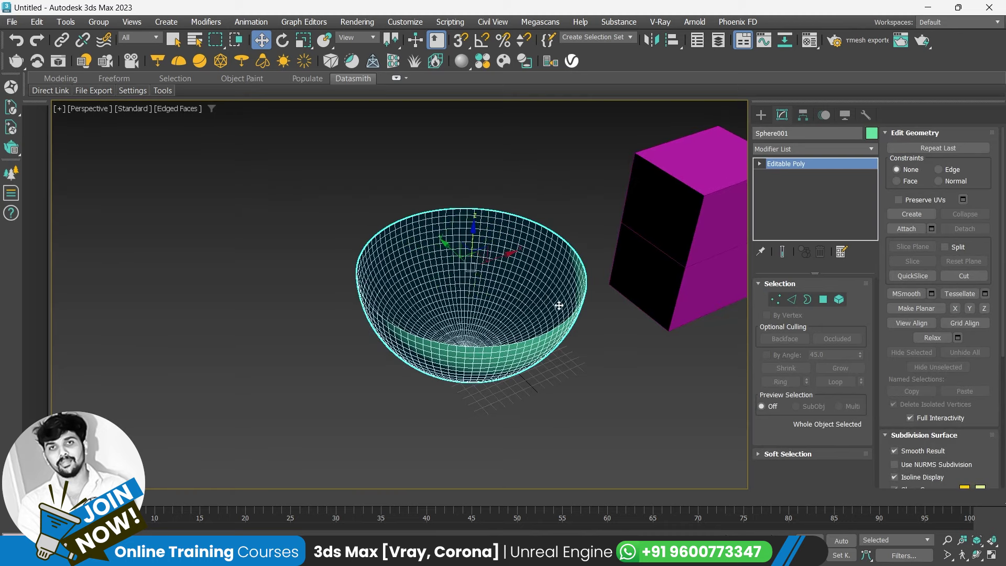
mouse_move(557, 305)
middle_mouse_down("alt")
mouse_move(479, 232)
mouse_move(475, 277)
middle_mouse_up("alt")
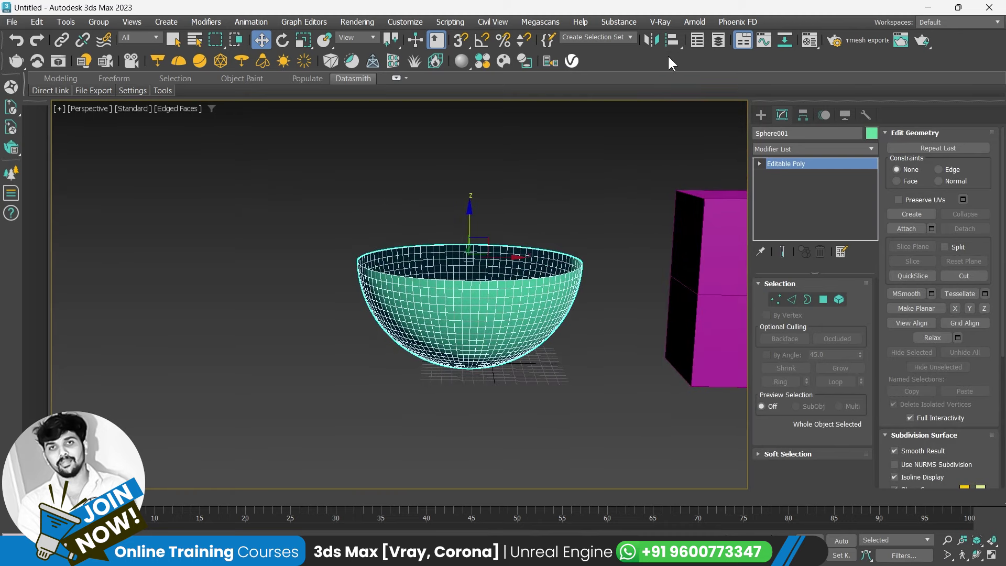
Mirror the bowl across Z as a copy, then select the new upper hemisphere Sphere002.
left_click(651, 39)
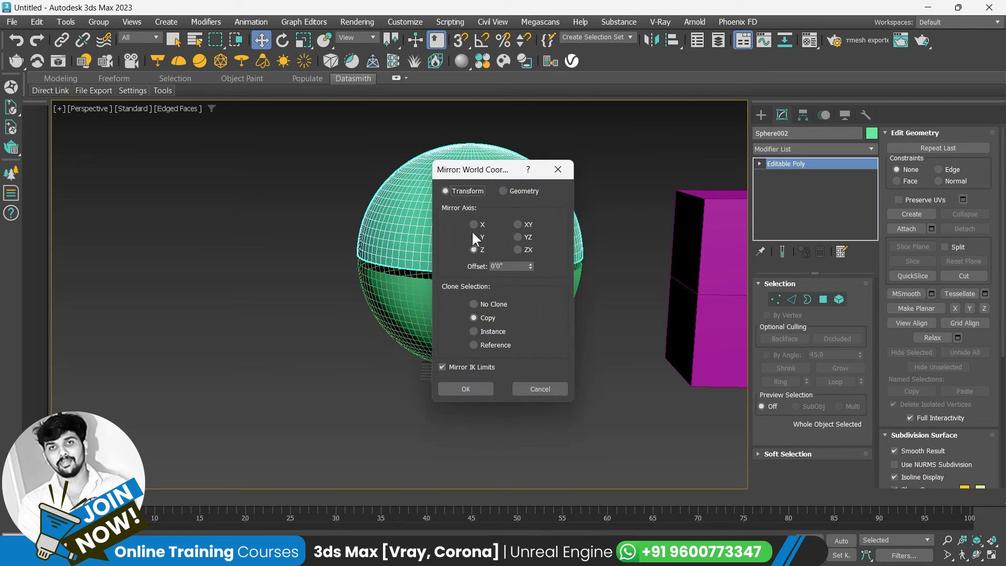
left_click(466, 389)
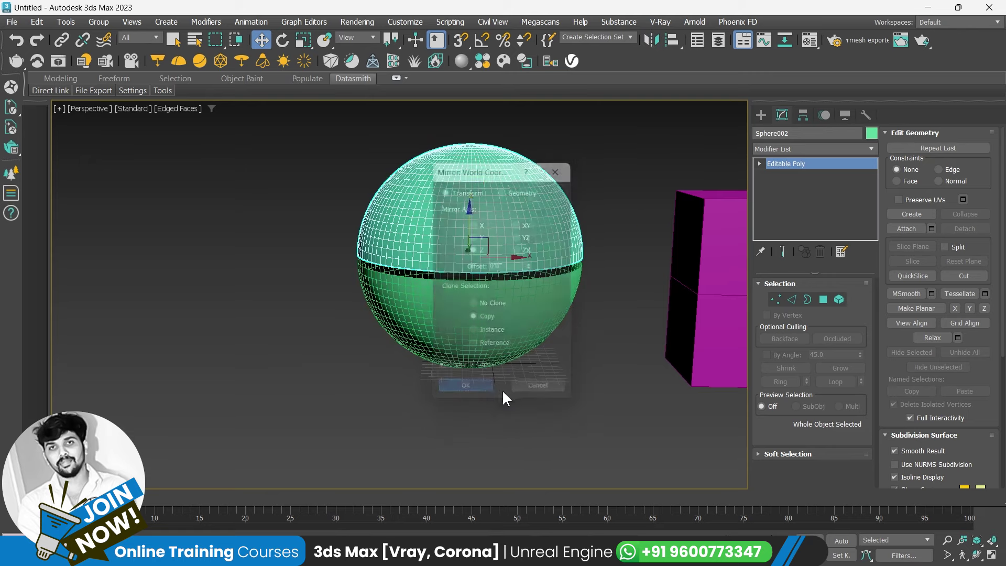
left_click(581, 377)
mouse_move(582, 381)
middle_mouse_down("alt")
mouse_move(521, 265)
mouse_move(431, 248)
middle_mouse_up("alt")
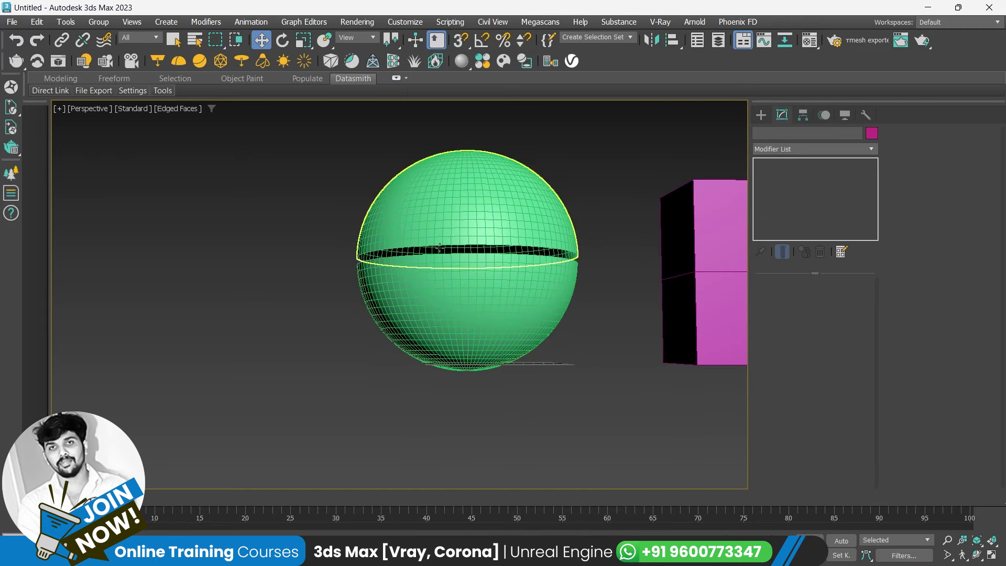
scroll(431, 248, "up", 3)
left_click(499, 234)
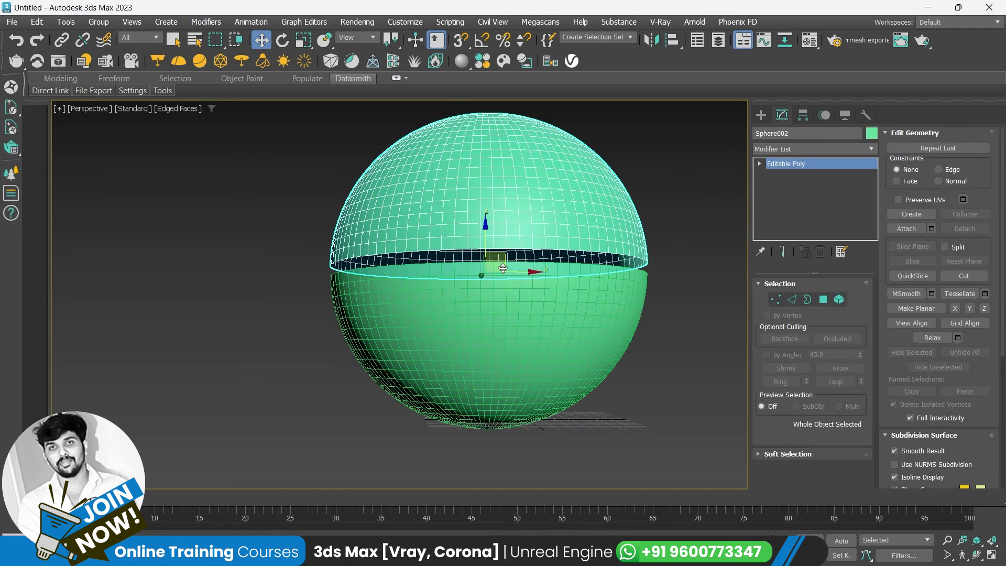
mouse_move(498, 253)
middle_mouse_down("alt")
mouse_move(472, 265)
mouse_move(306, 276)
middle_mouse_up("alt")
With 3D snaps on, drag Sphere002 by a rim vertex down onto Sphere001's rim vertex.
scroll(306, 276, "up", 4)
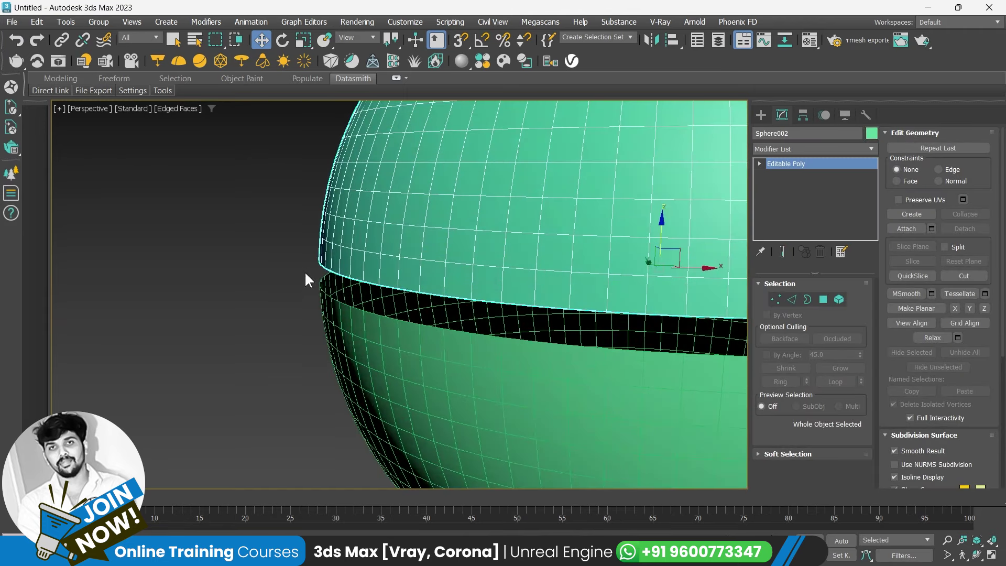
scroll(371, 273, "up", 4)
key("s")
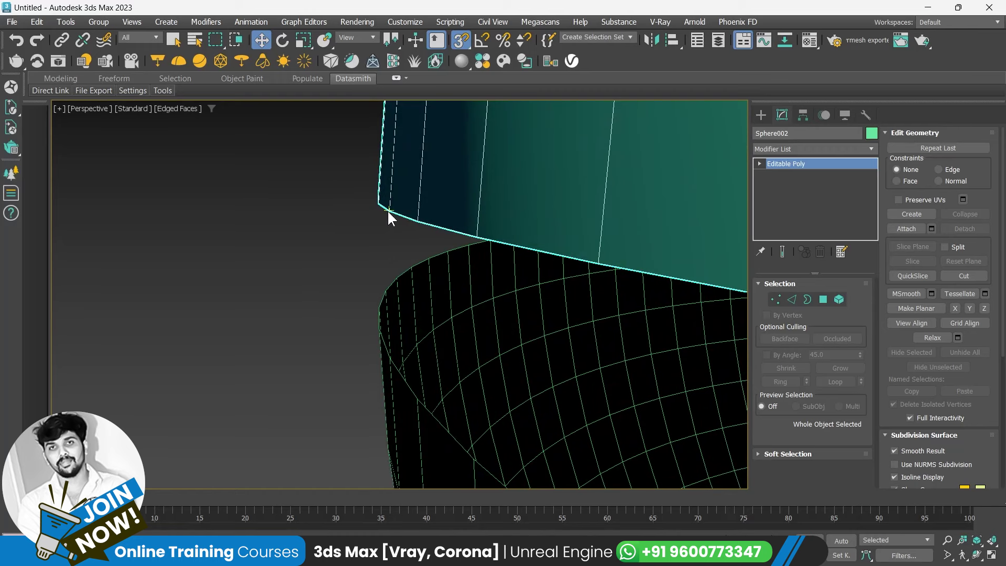
left_click_drag(390, 209, 387, 348)
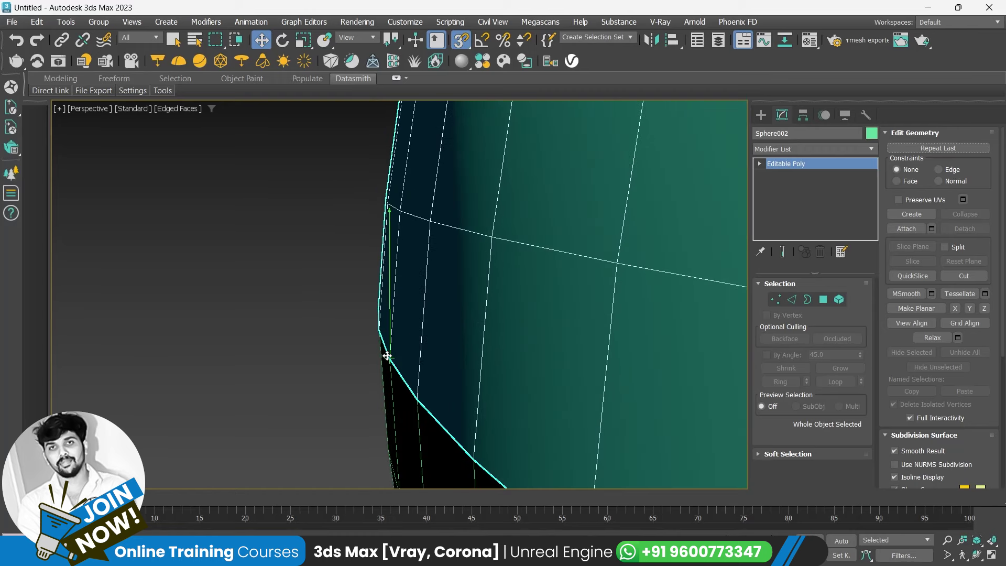
scroll(390, 252, "down", 3)
scroll(390, 251, "down", 3)
scroll(390, 252, "down", 2)
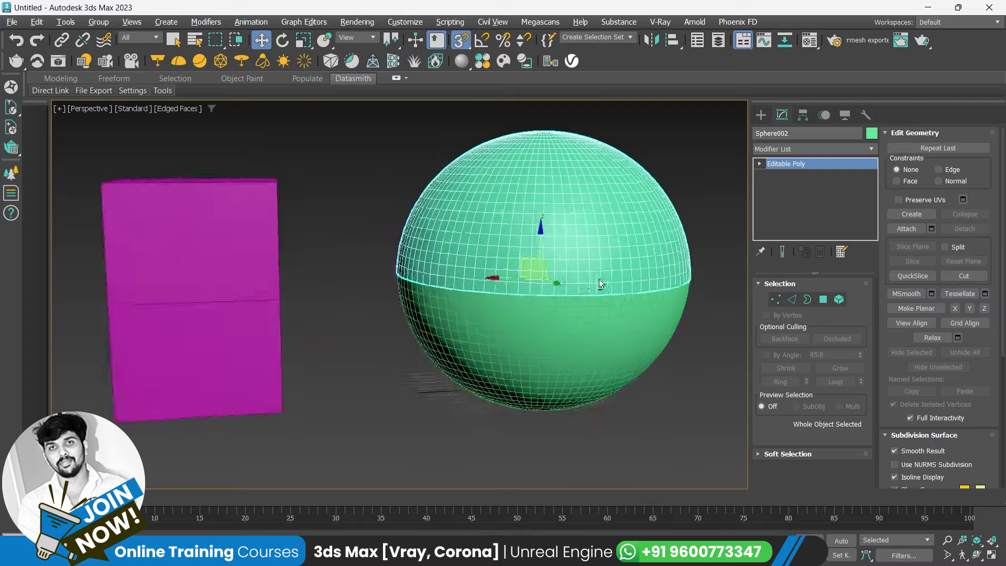
middle_click_drag(501, 270, 602, 325, "alt")
Switch to plain shading without edges and select the lower hemisphere, Sphere001.
key("ctrl+d")
mouse_move(649, 359)
middle_mouse_down("alt")
mouse_move(606, 329)
mouse_move(543, 315)
mouse_move(567, 330)
mouse_move(499, 261)
middle_mouse_up("alt")
key("F4")
left_click(438, 351)
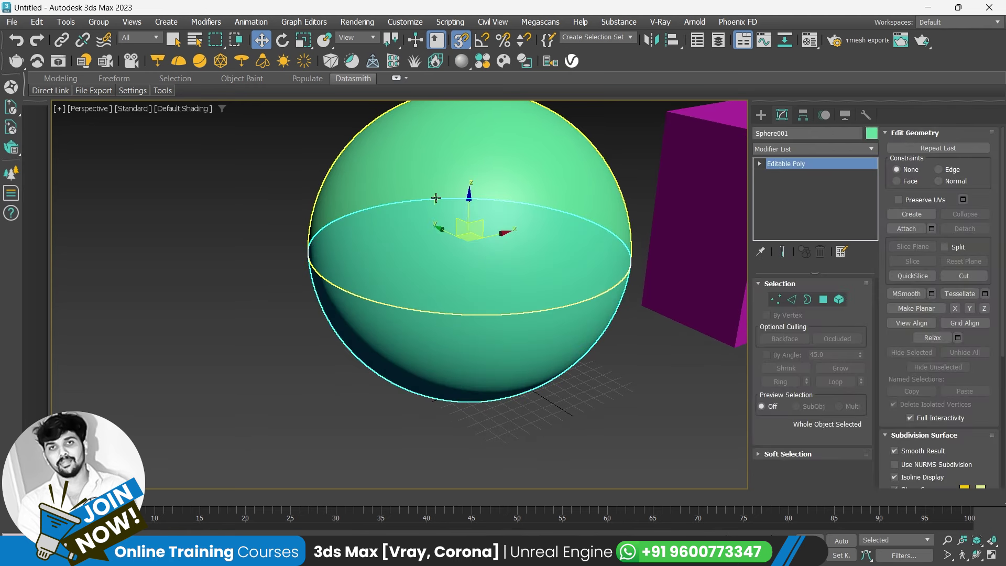
left_click(458, 362)
right_click(458, 335)
mouse_move(481, 294)
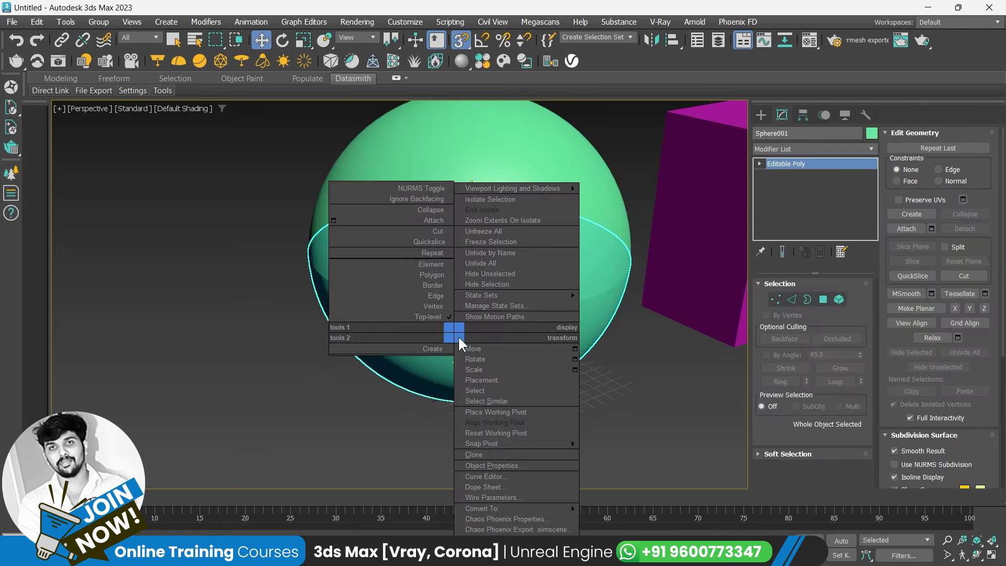
left_click(775, 309)
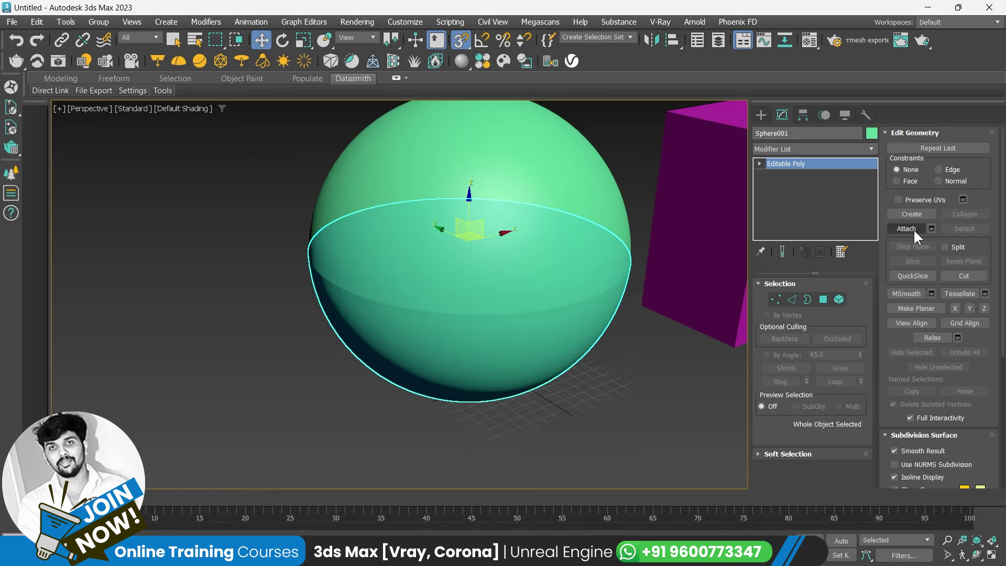
Attach the upper hemisphere Sphere002 to Sphere001.
left_click(776, 299)
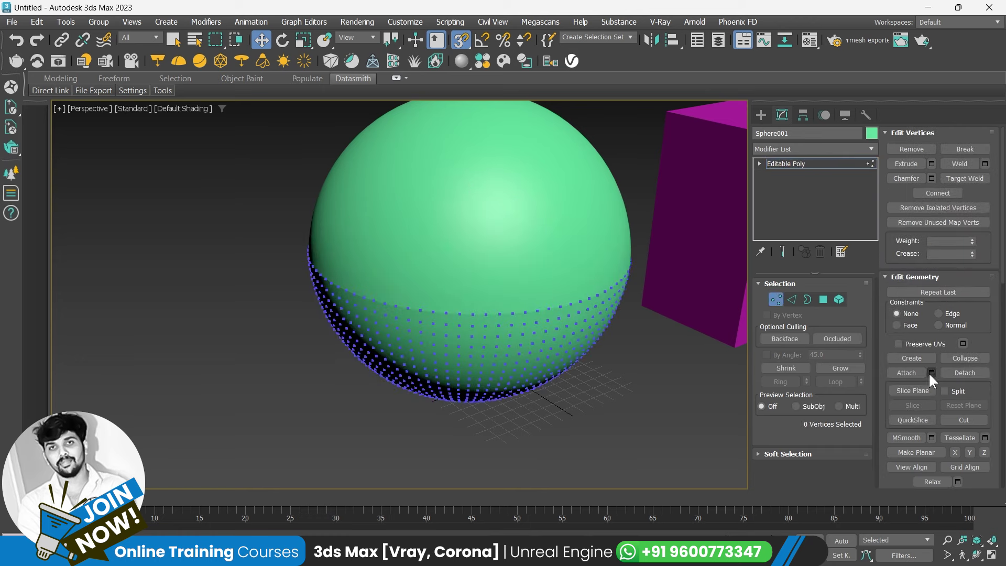
left_click(907, 373)
left_click(476, 227)
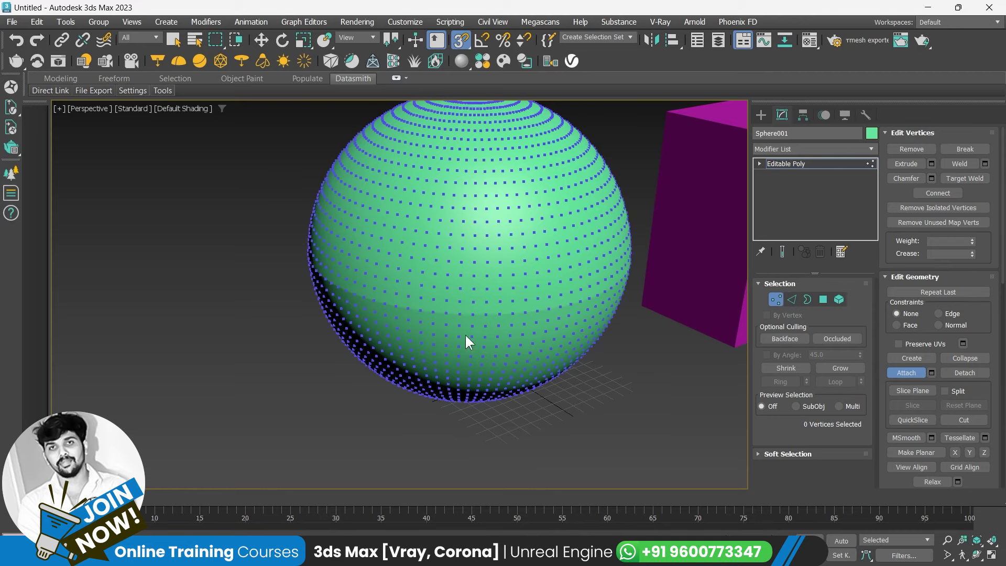
left_click(908, 374)
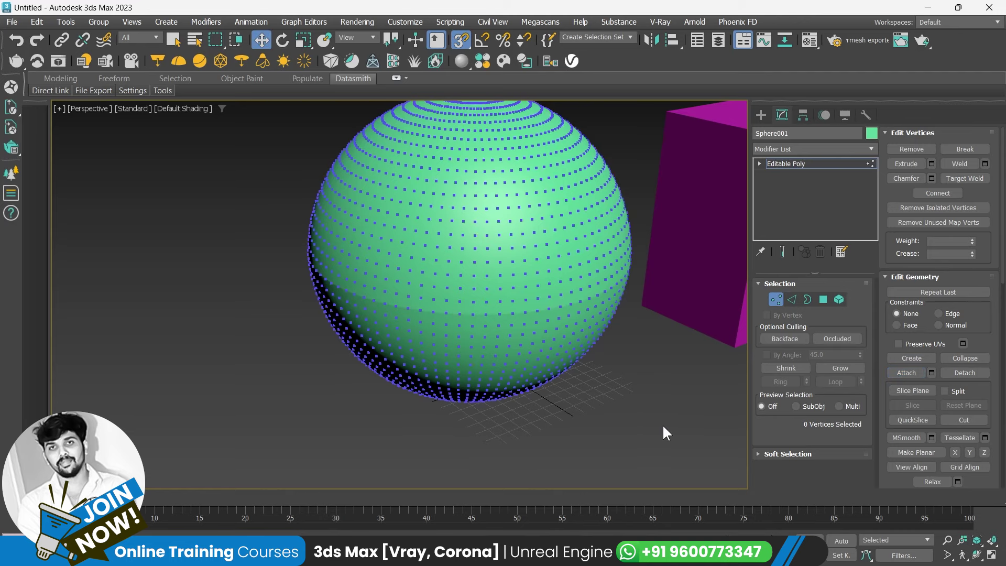
left_click(778, 300)
Reorient the view, reselect the sphere and zoom extents to frame it close up.
left_click(615, 395)
scroll(615, 395, "down", 3)
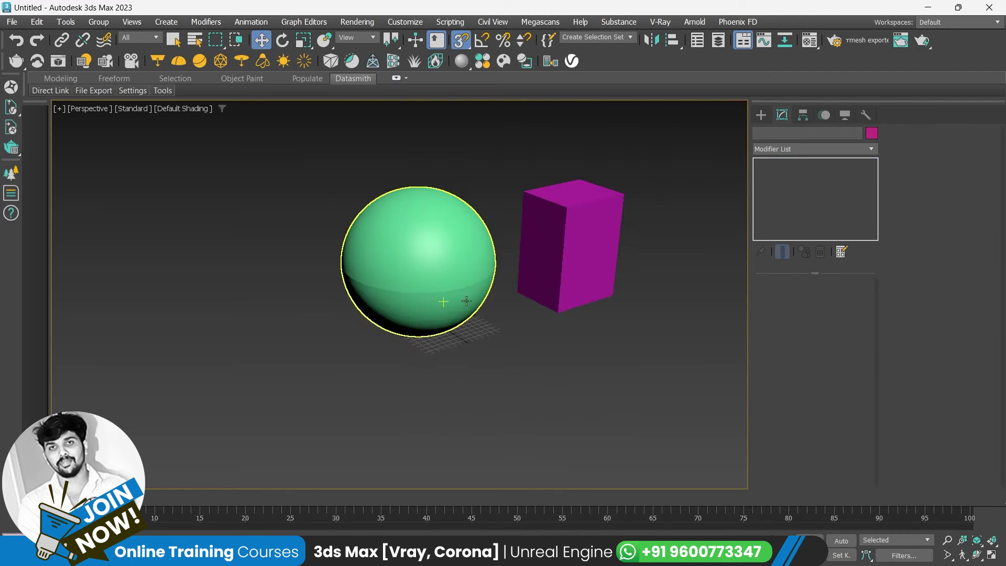
mouse_move(615, 394)
middle_mouse_down("alt")
mouse_move(447, 251)
mouse_move(527, 300)
middle_mouse_up("alt")
left_click(410, 281)
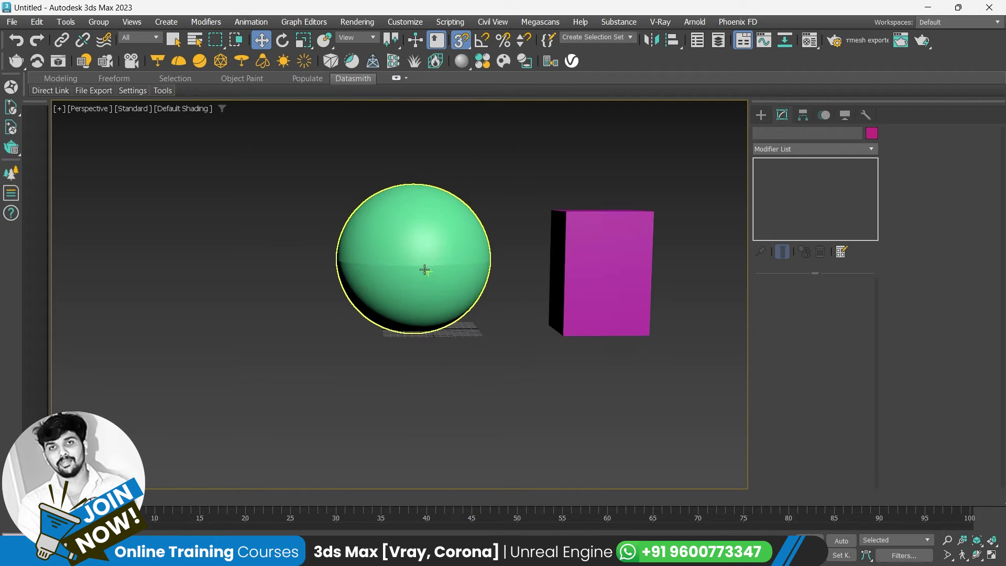
key("z")
left_click(655, 236)
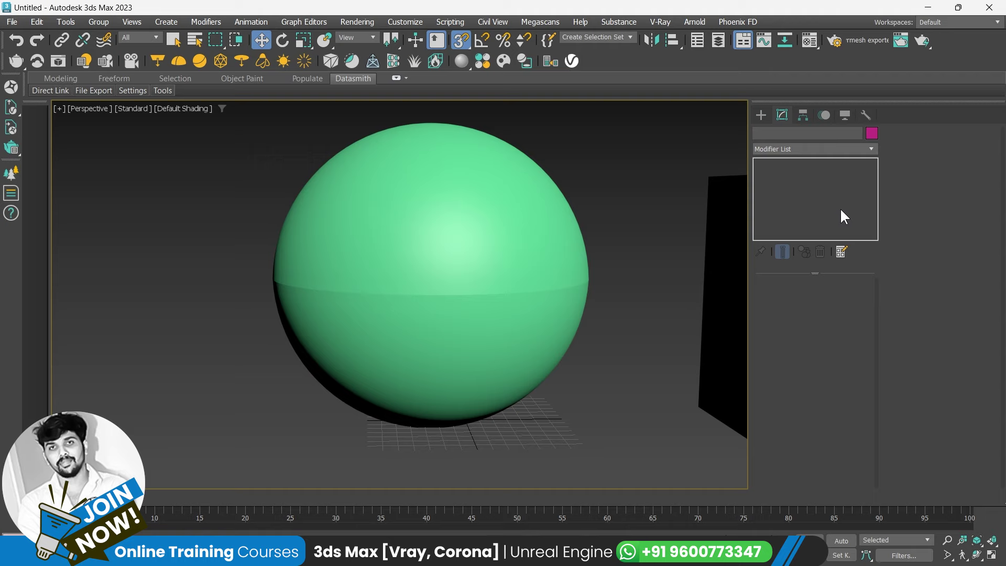
left_click(426, 294)
Enable edged faces, turn snaps off, and move overlapping seam vertices along Z to reveal the split.
key("F4")
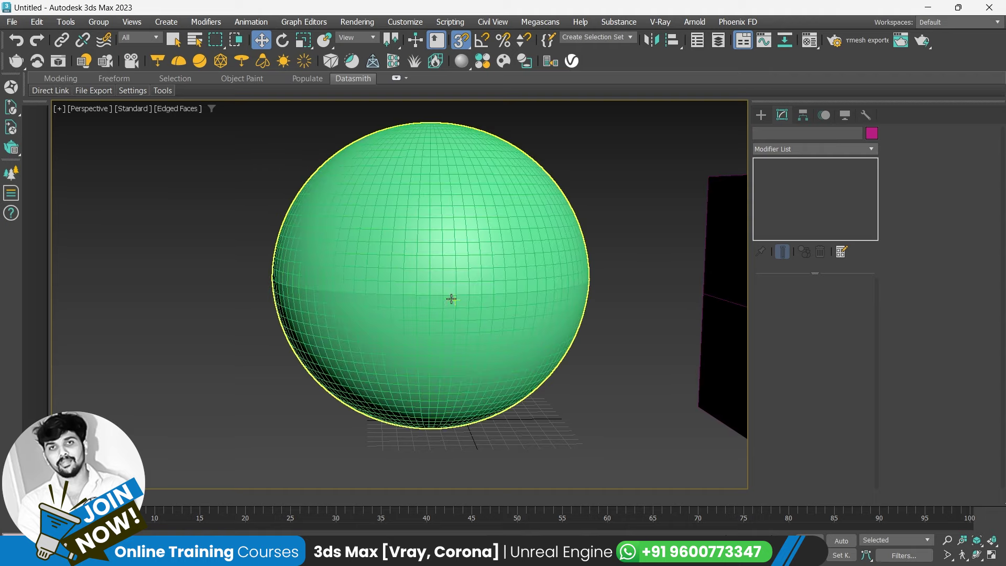
key("s")
scroll(442, 294, "up", 5)
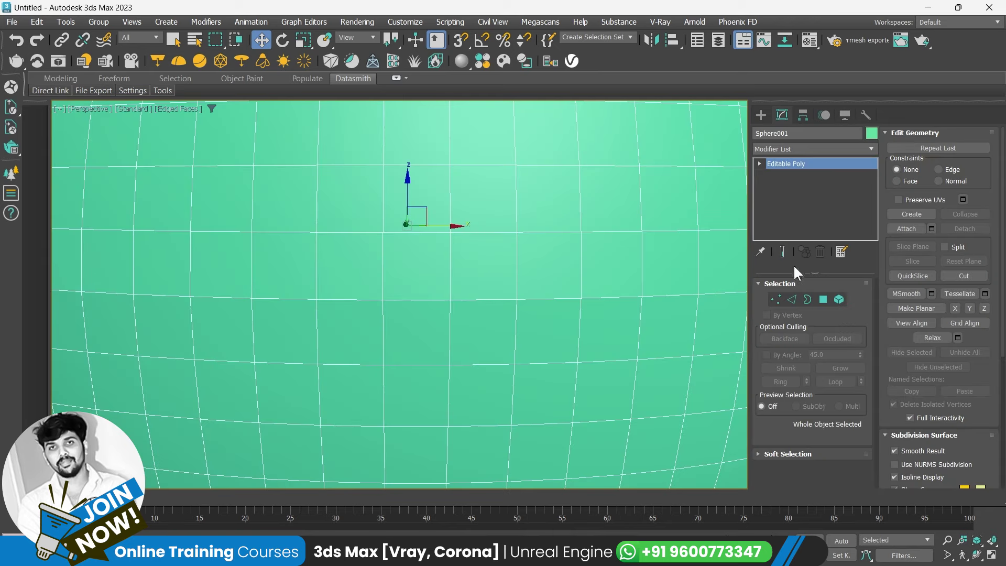
left_click(775, 299)
left_click(449, 299)
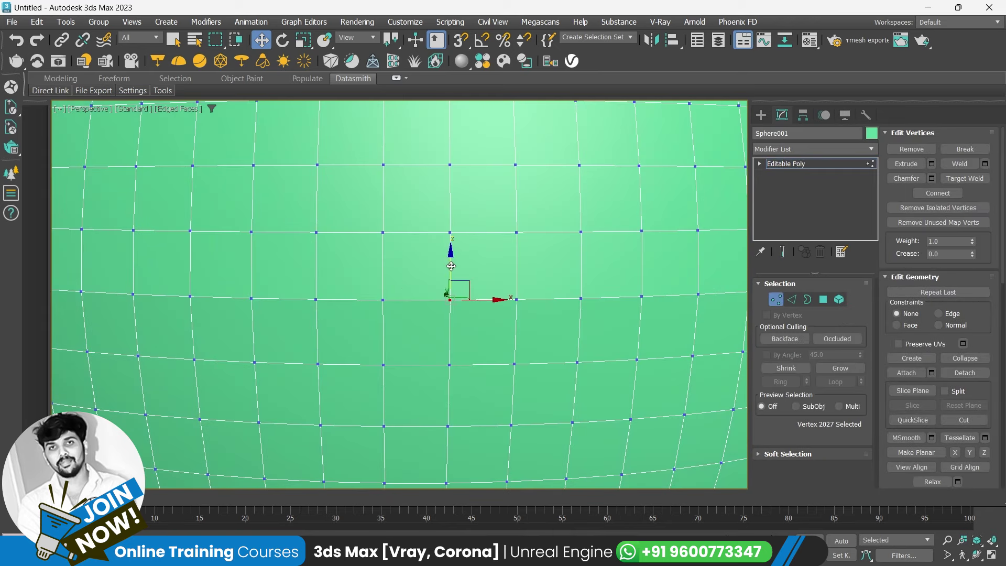
mouse_move(451, 266)
left_mouse_down()
mouse_move(451, 238)
mouse_move(452, 315)
left_mouse_up()
left_click(450, 300)
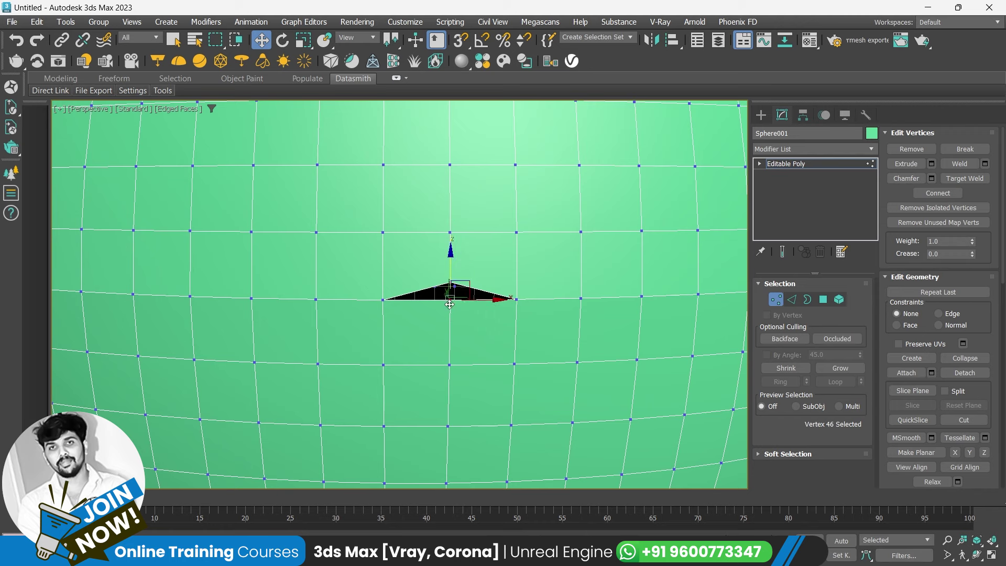
left_click_drag(451, 275, 451, 301)
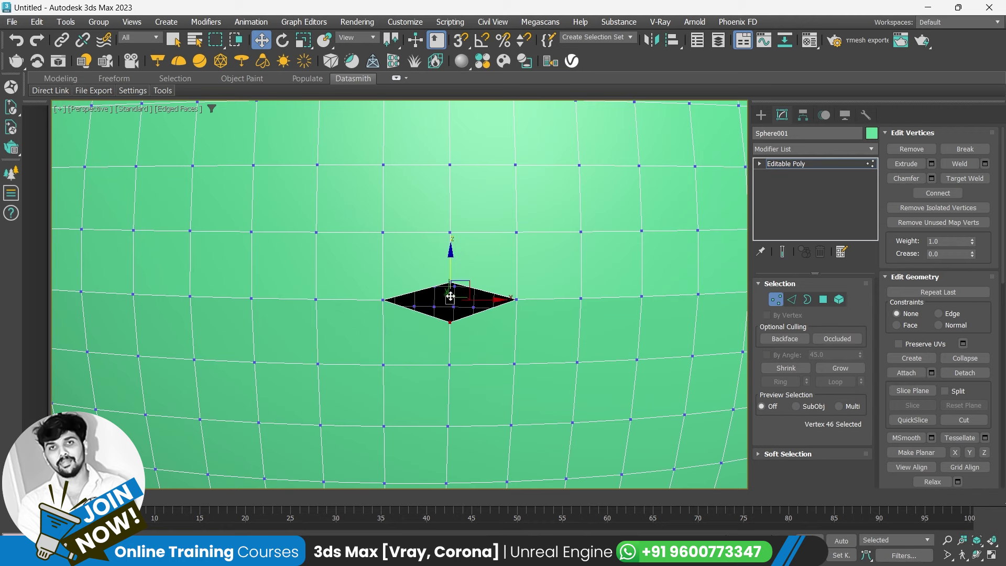
left_click(778, 300)
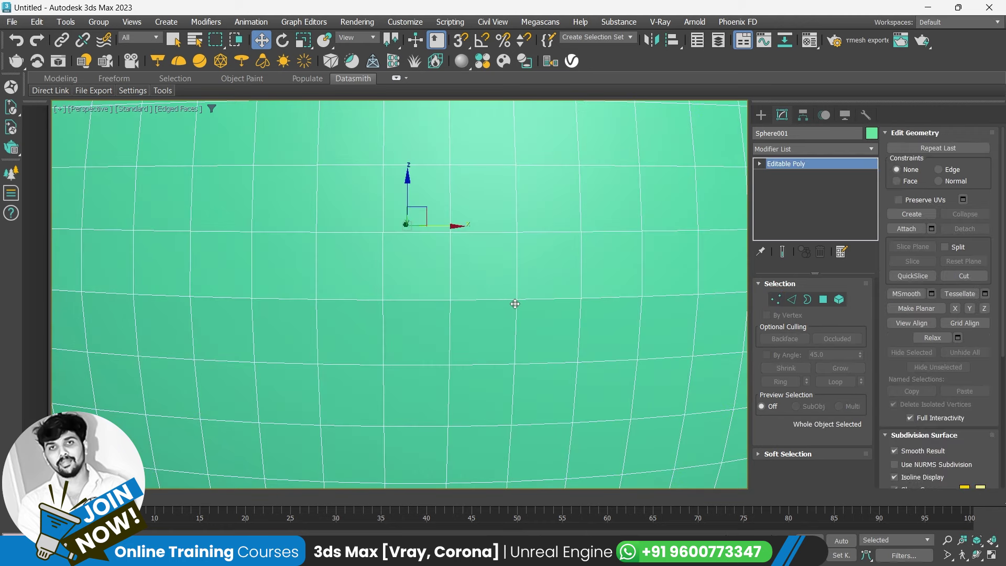
Inspect the sphere's seam vertices in wireframe view.
key("F3")
scroll(427, 274, "down", 2)
scroll(427, 274, "down", 5)
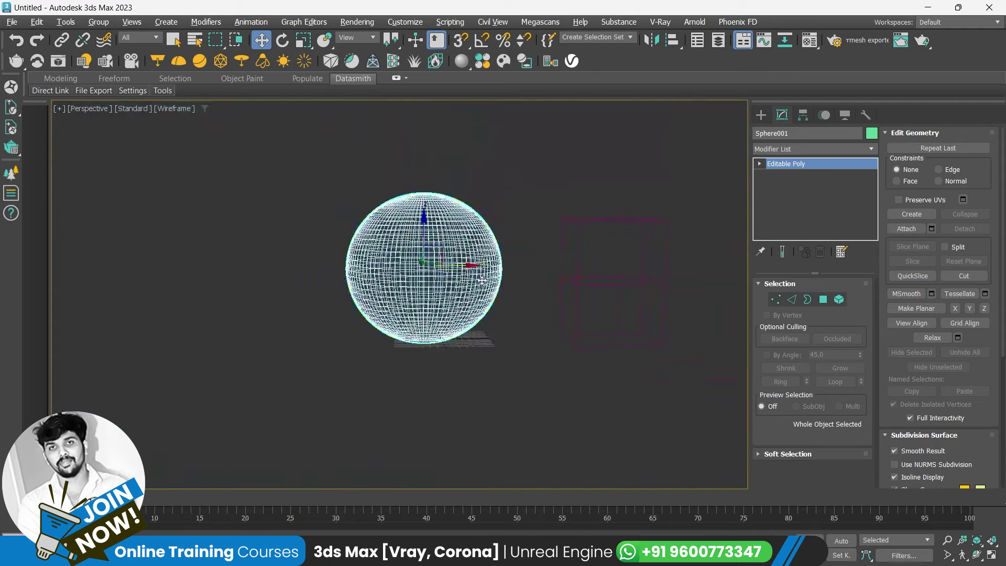
middle_click_drag(481, 281, 512, 299, "alt")
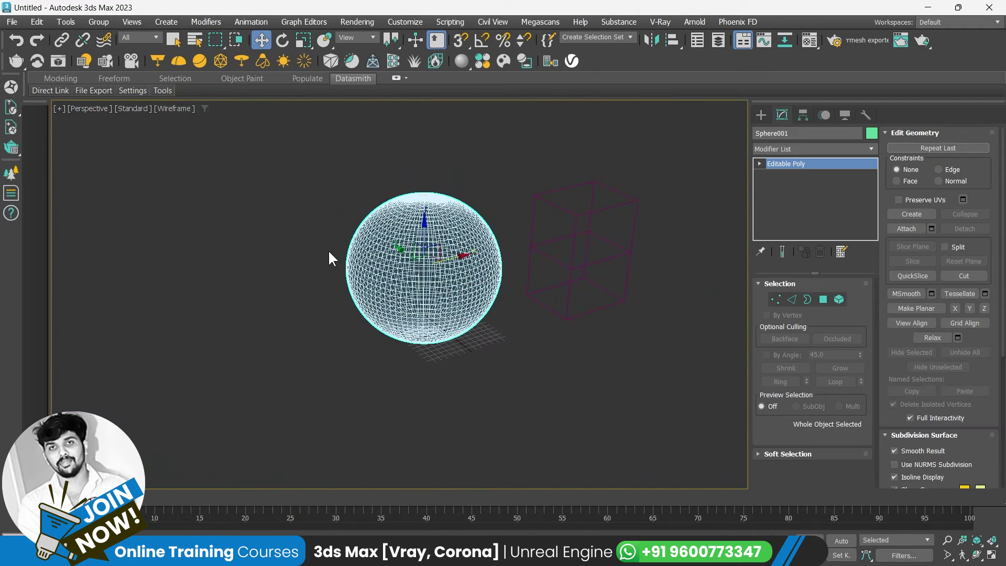
left_click(776, 299)
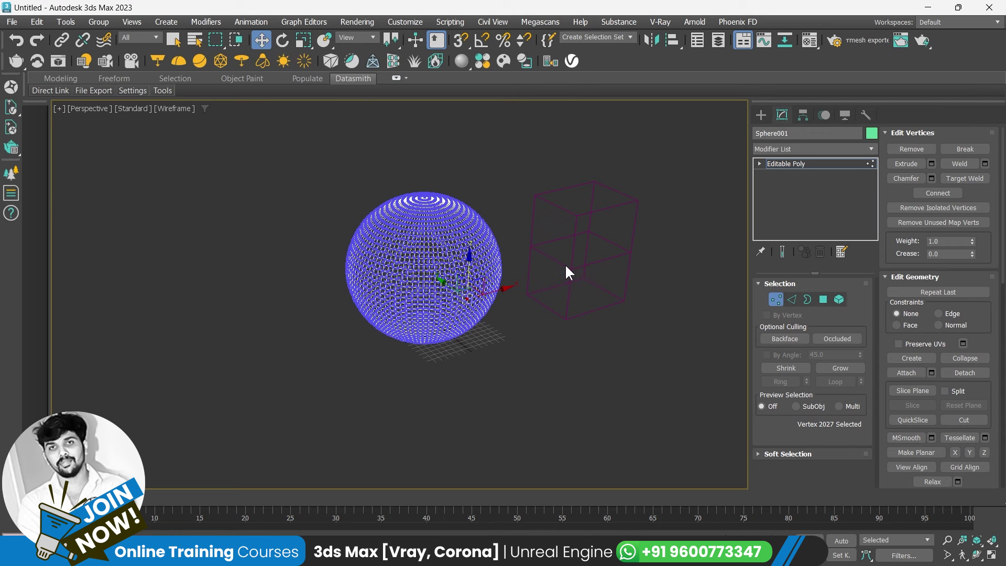
scroll(414, 292, "up", 5)
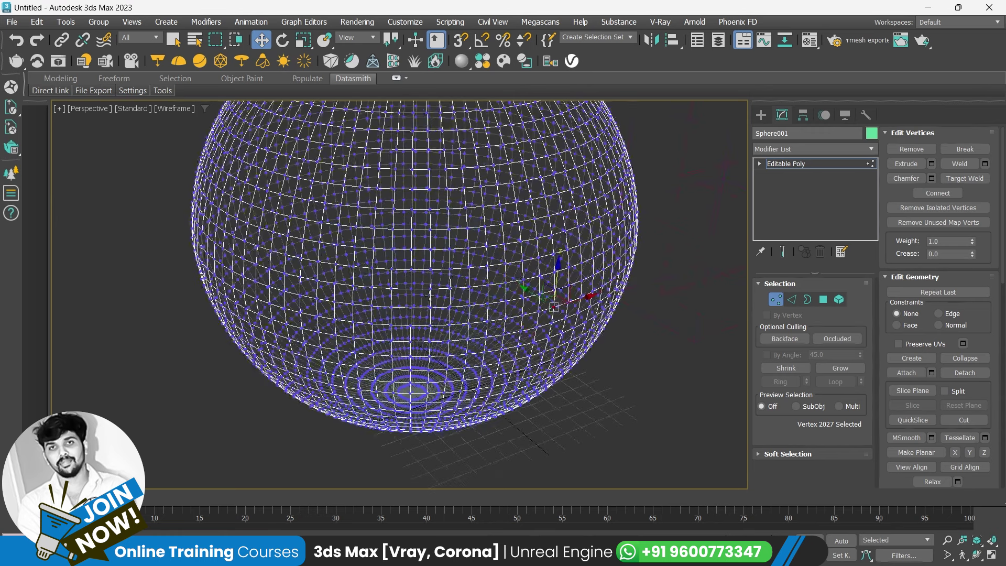
left_click(780, 301)
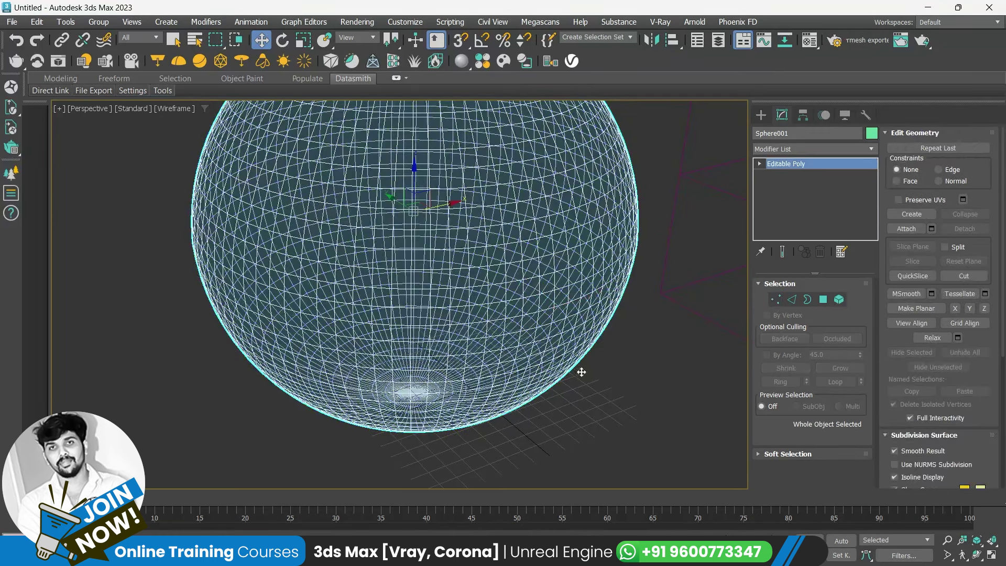
Return to Default Shading, recentre the view and reselect the sphere.
left_click(615, 370)
key("F3")
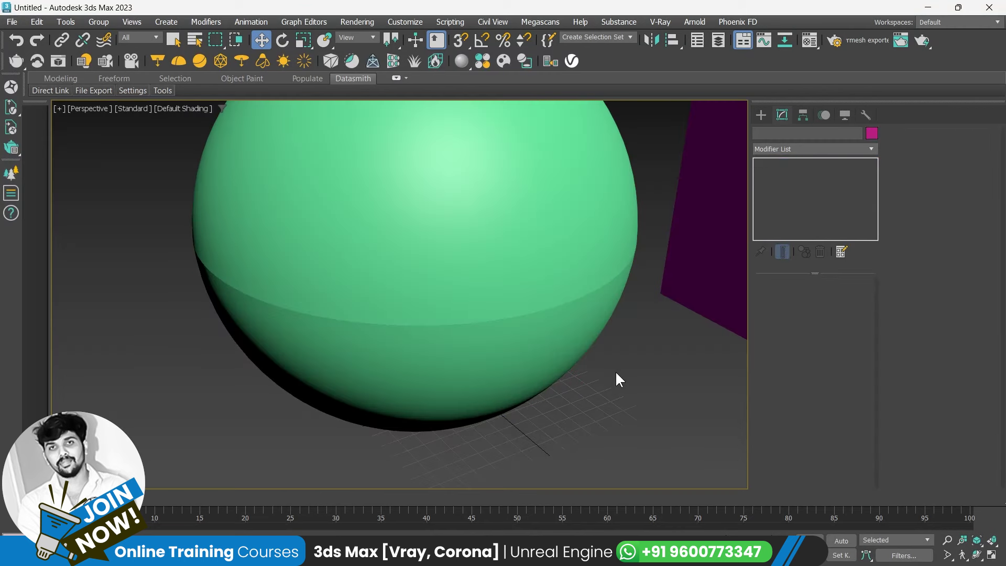
scroll(484, 337, "down", 2)
mouse_move(484, 338)
middle_mouse_down("alt")
mouse_move(526, 315)
mouse_move(553, 323)
middle_mouse_up("alt")
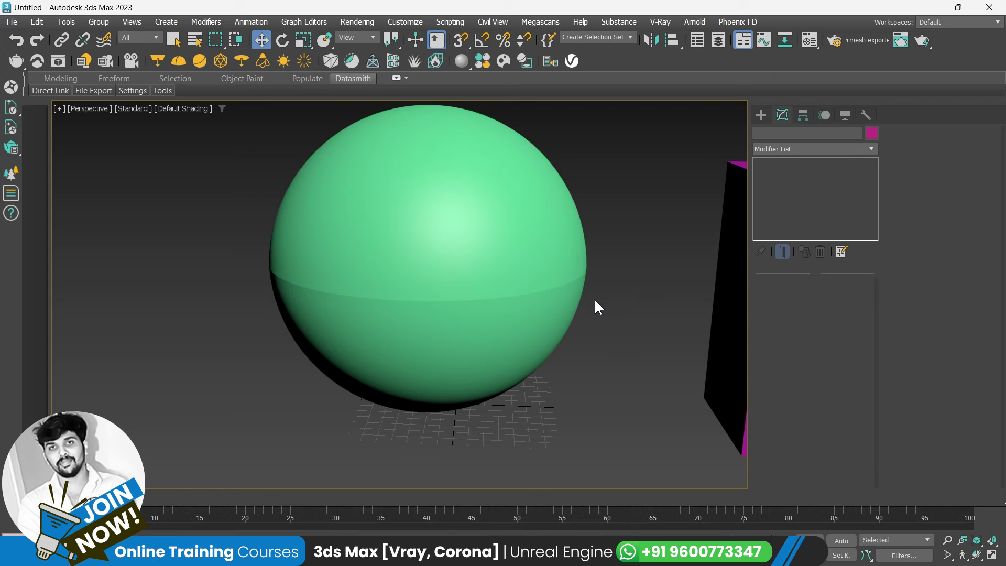
left_click(366, 270)
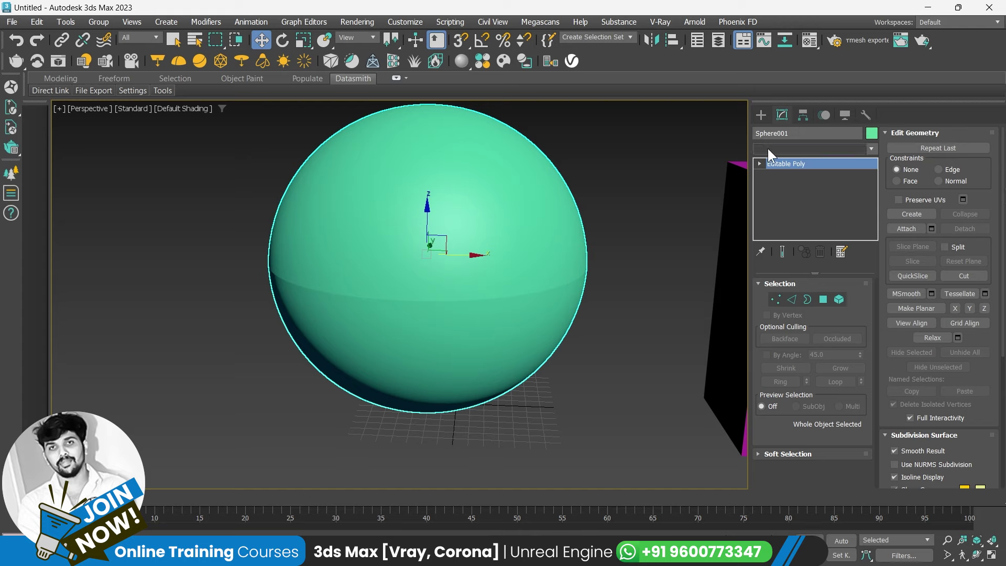
Add a Vertex Weld modifier with threshold 0.1 from the Modifier List.
left_click(769, 148)
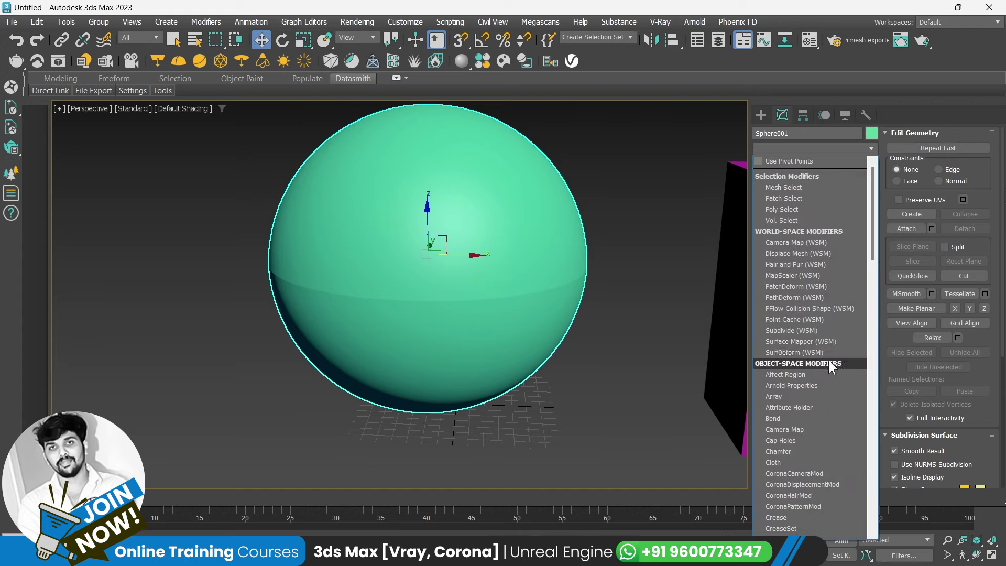
scroll(804, 396, "down", 8)
scroll(804, 395, "down", 10)
scroll(805, 394, "down", 10)
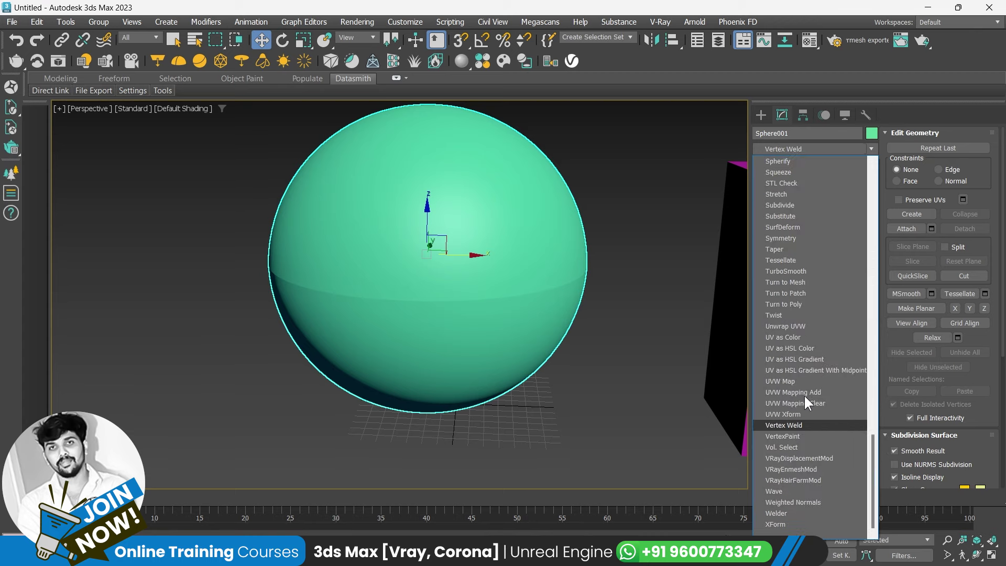
left_click(784, 424)
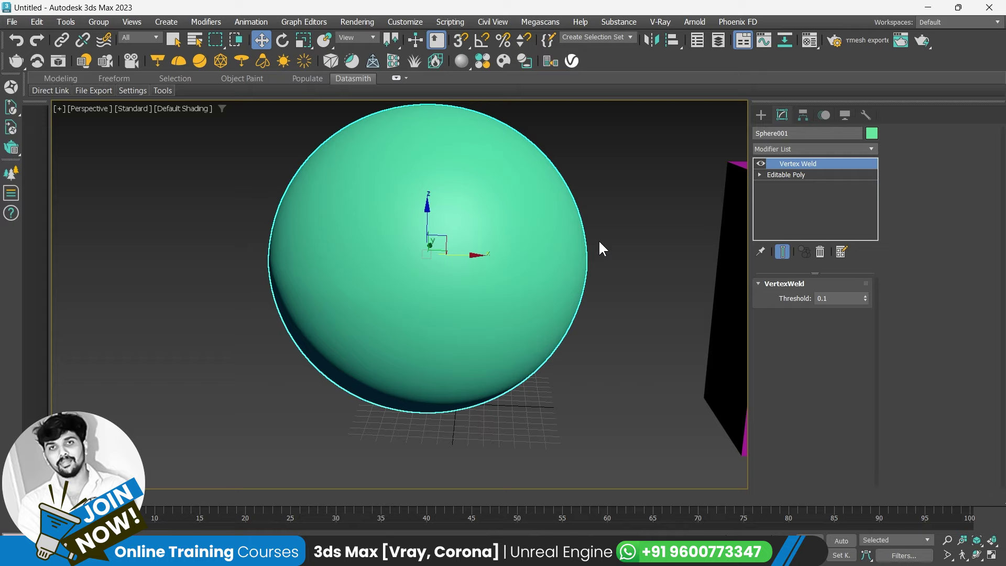
Toggle Vertex Weld off and on to compare the seam, then reselect it in the stack.
left_click(761, 163)
left_click(761, 163)
left_click(612, 346)
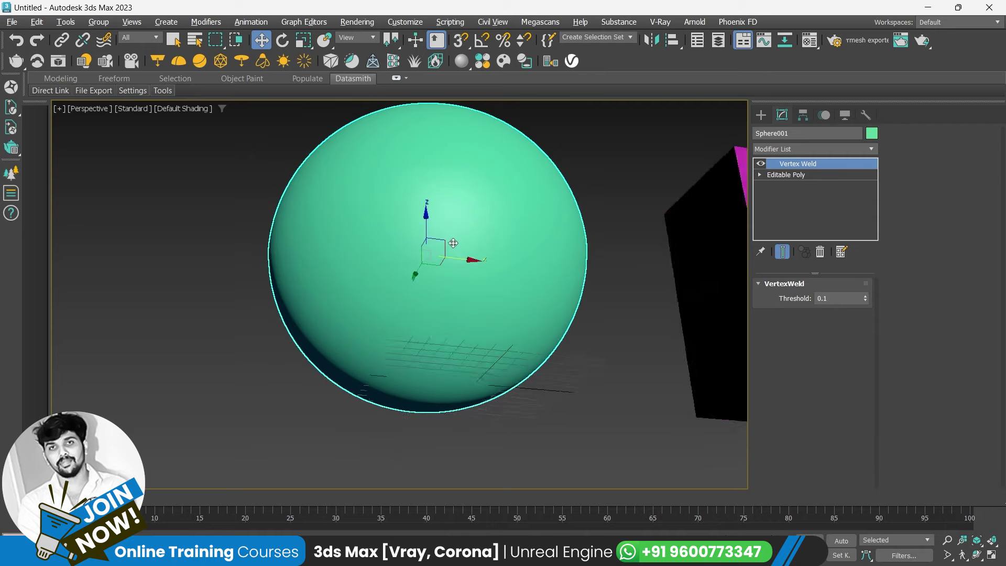
middle_click_drag(465, 269, 428, 294, "alt")
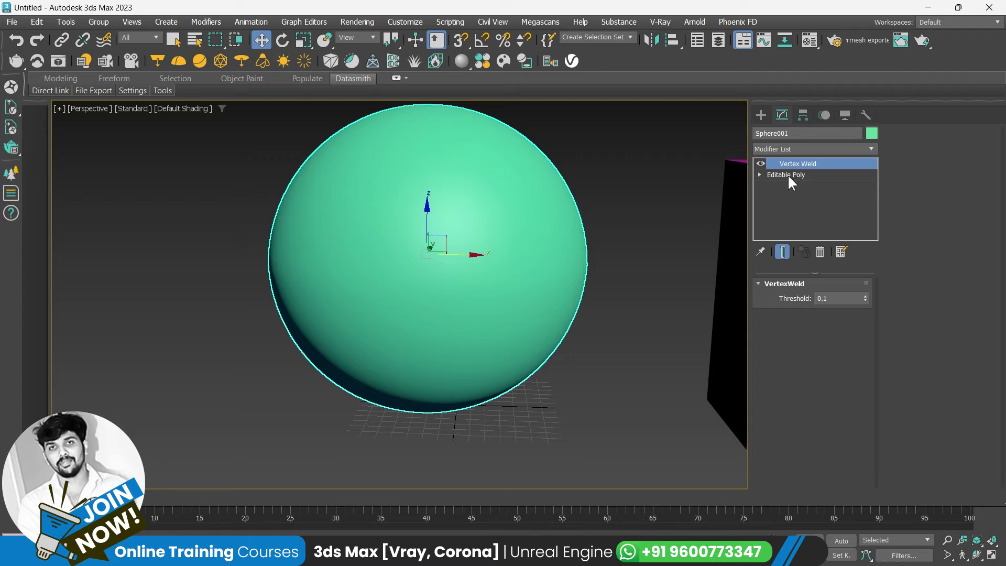
left_click(761, 164)
left_click(762, 164)
left_click(793, 174)
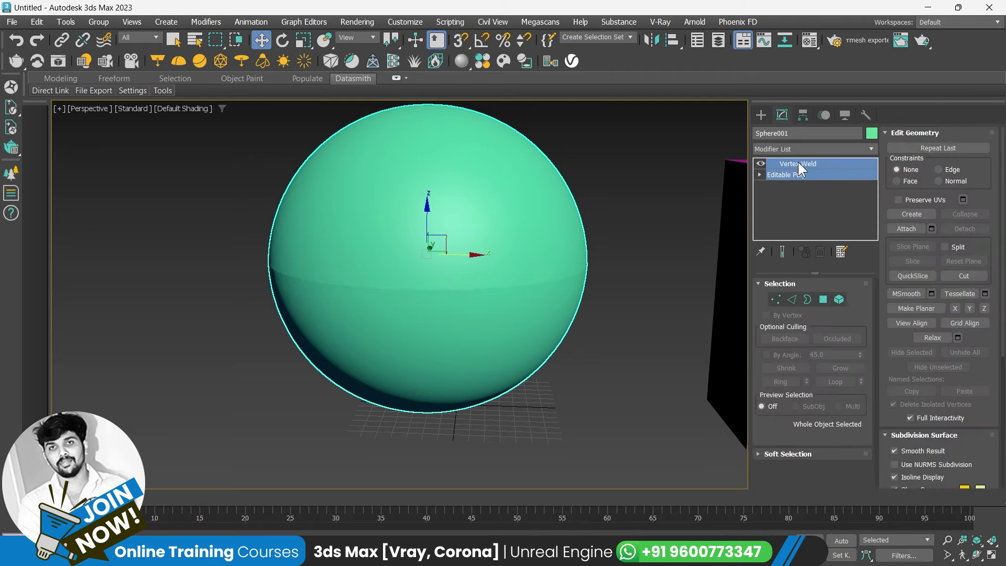
left_click(798, 164)
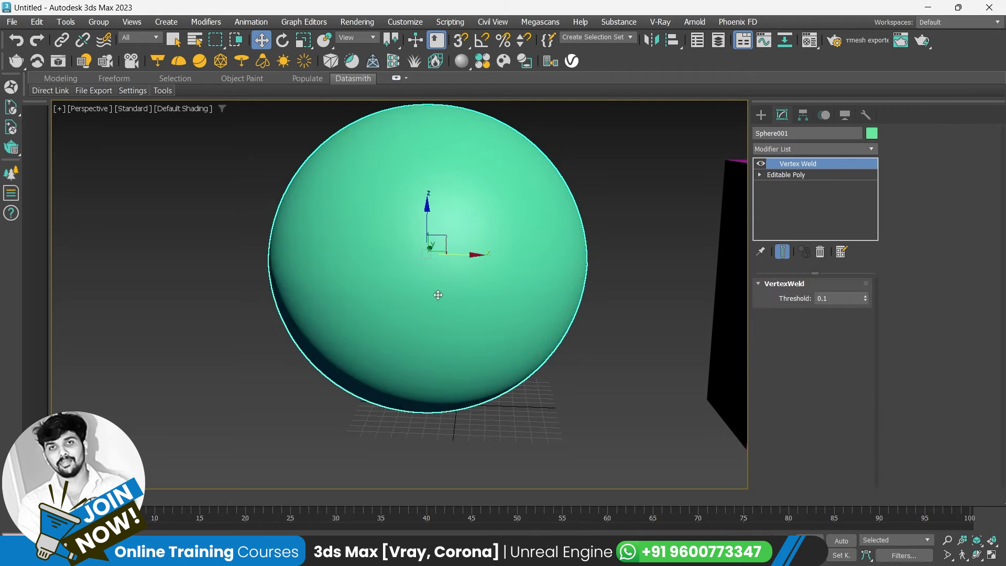
Convert Sphere001 to Editable Poly, collapsing the Vertex Weld, then check its vertices and deselect.
right_click(438, 227)
mouse_move(495, 398)
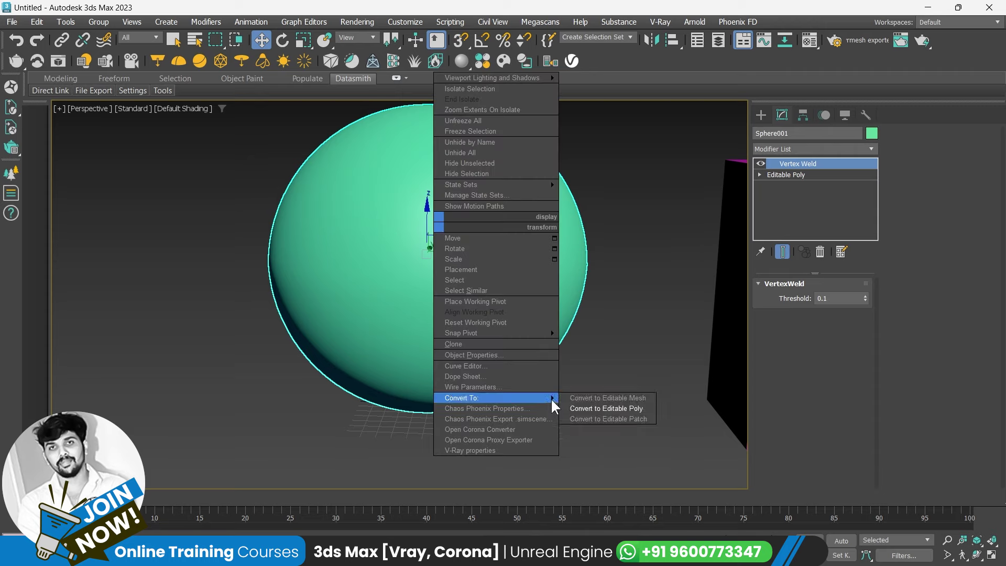
left_click(581, 409)
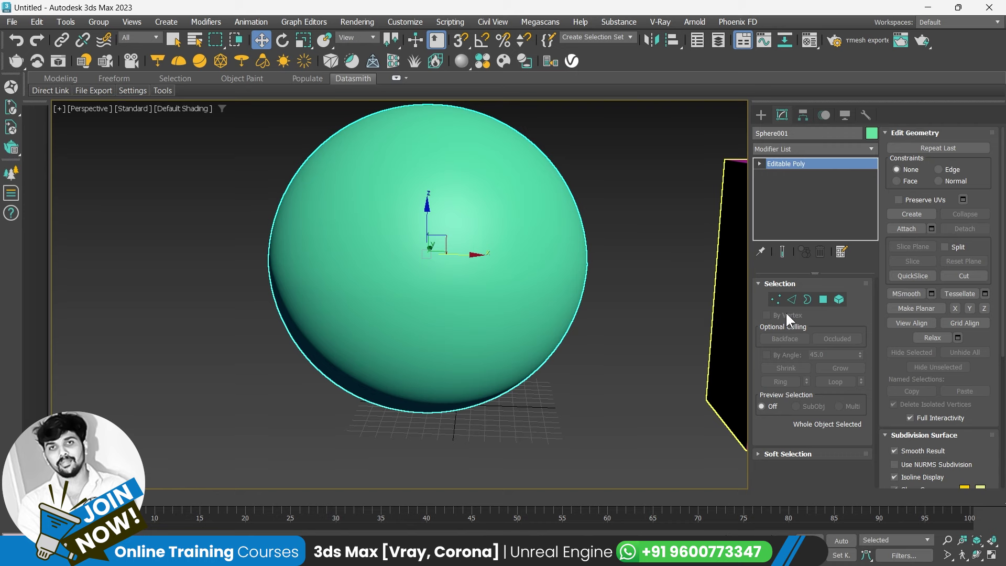
left_click(775, 298)
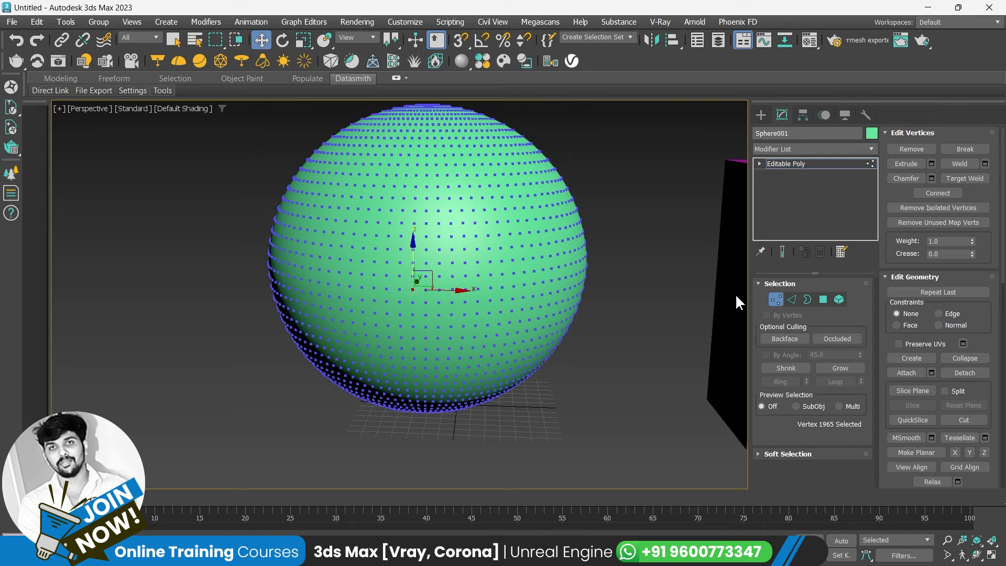
left_click(775, 298)
left_click(607, 361)
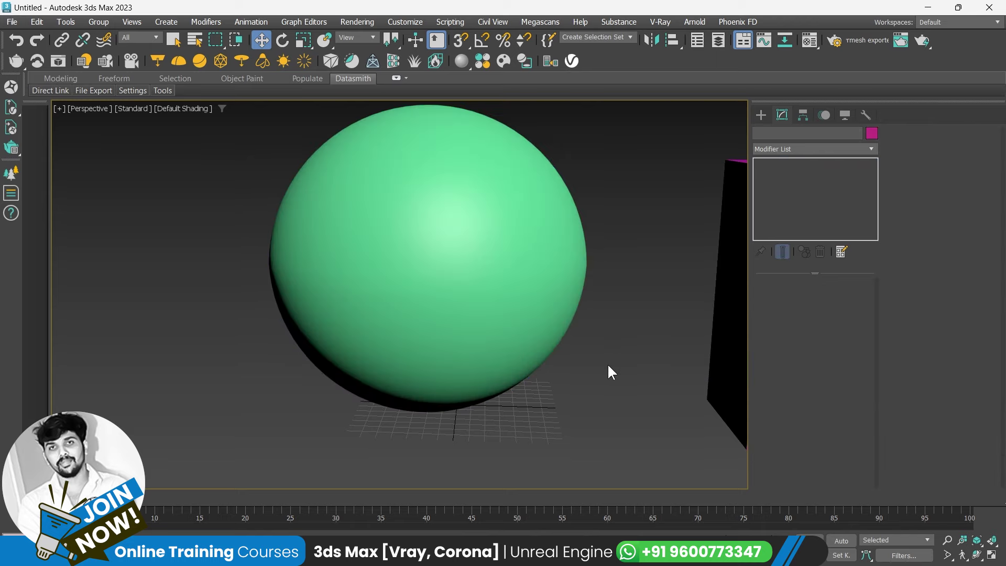